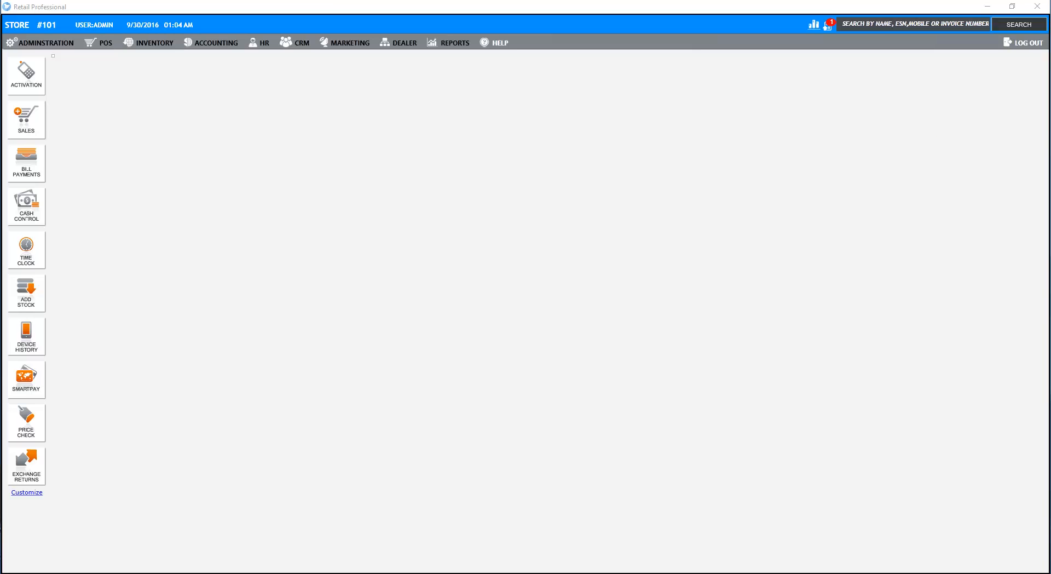
# - In Location Setup, enter the store's company name, location, street address, city New York and state NY
pyautogui.click(58, 42)
pyautogui.moveTo(60, 59)
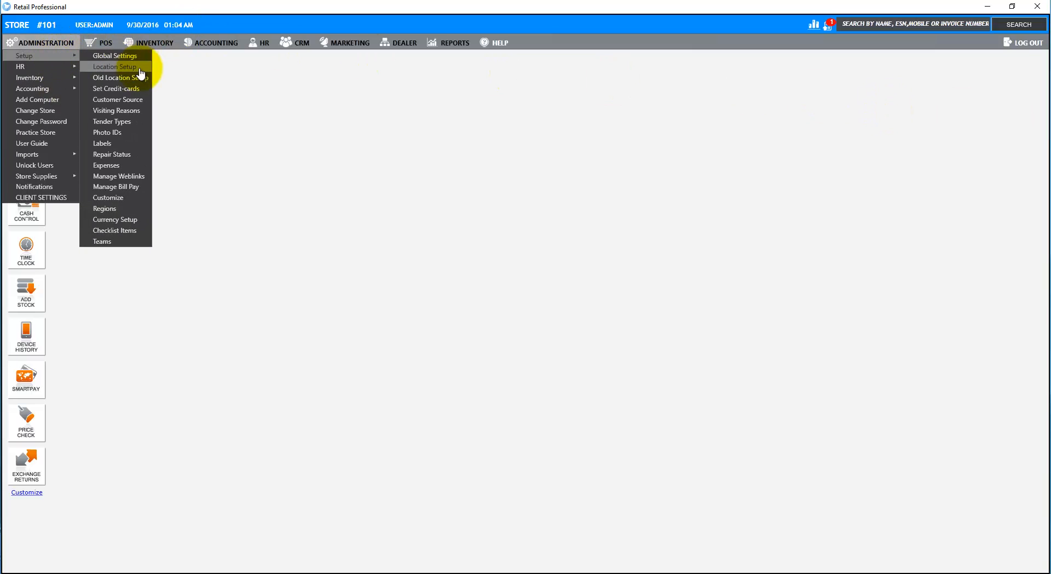
pyautogui.click(140, 71)
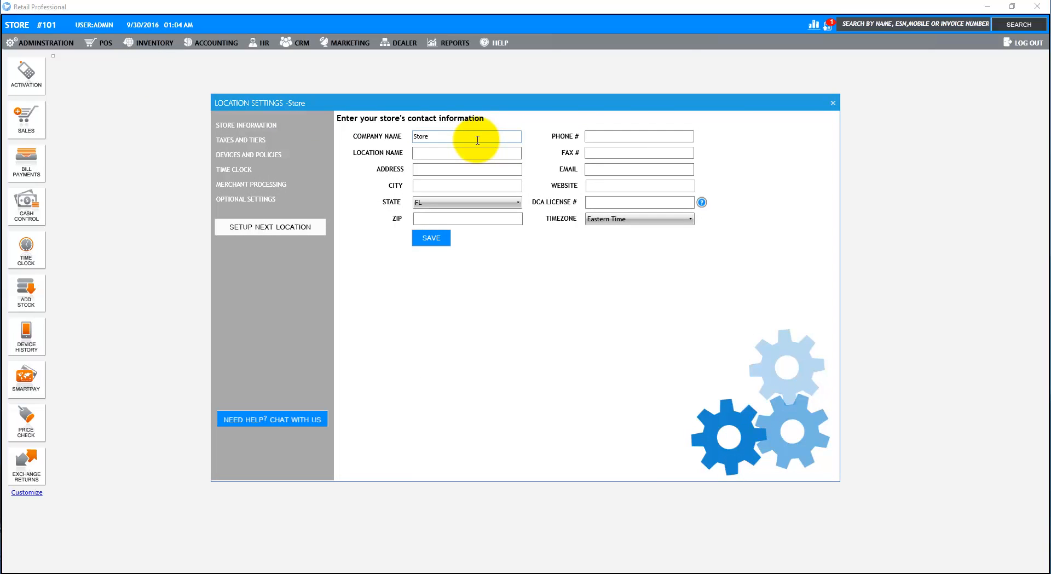
pyautogui.moveTo(471, 140); pyautogui.dragTo(360, 132)
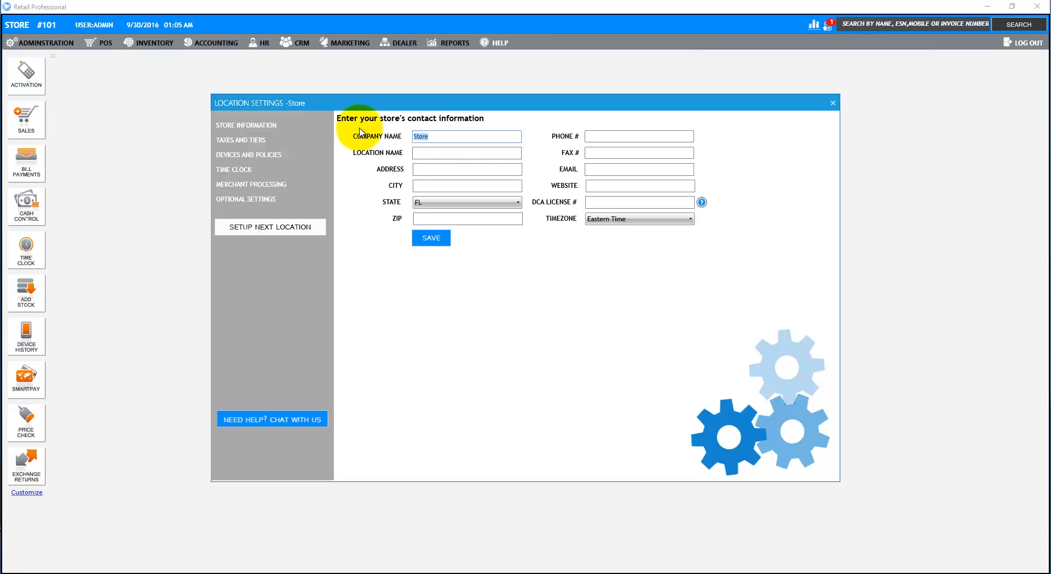
pyautogui.write('Renee Store')
pyautogui.write('New Yor')
pyautogui.write('1 Penn Plaza')
pyautogui.press('Tab')
pyautogui.write('New York')
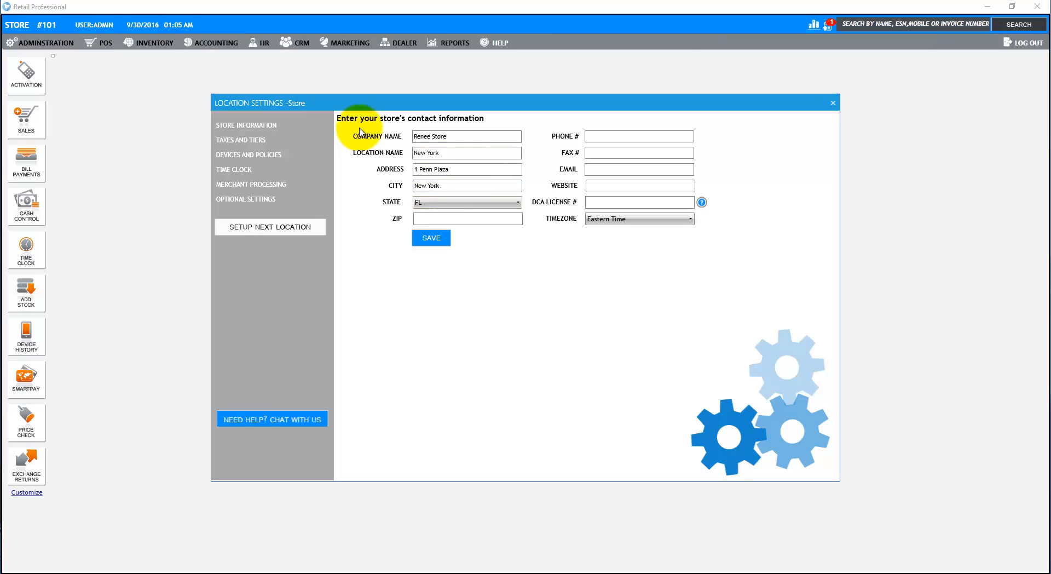
pyautogui.press('Tab')
pyautogui.press('n')
# - Enter the store's zip code and phone number, save the location details, and open Taxes and Tiers
pyautogui.press('Tab')
pyautogui.write('10019')
pyautogui.press('Tab')
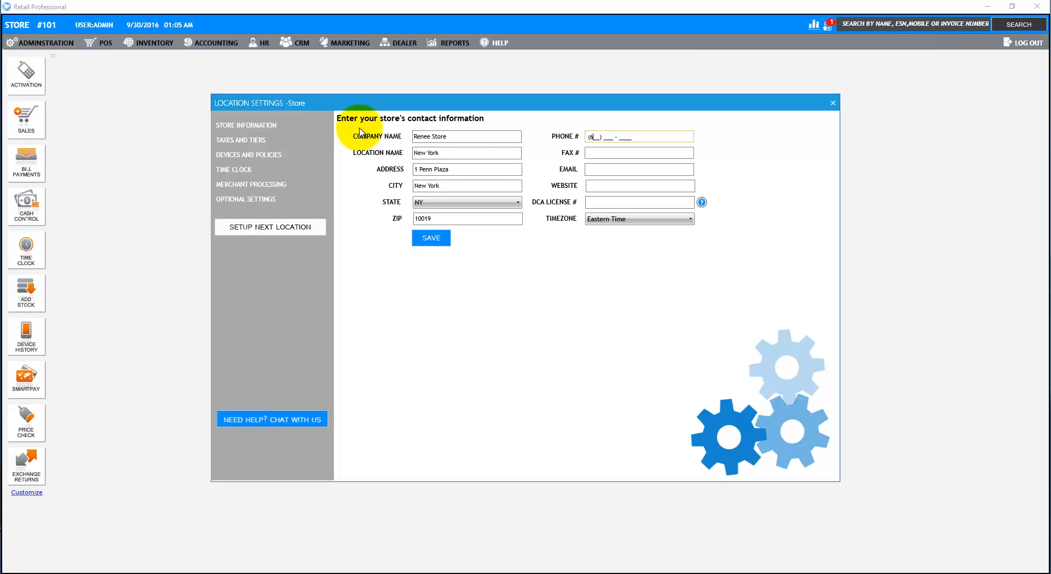
pyautogui.click(446, 240)
pyautogui.click(703, 299)
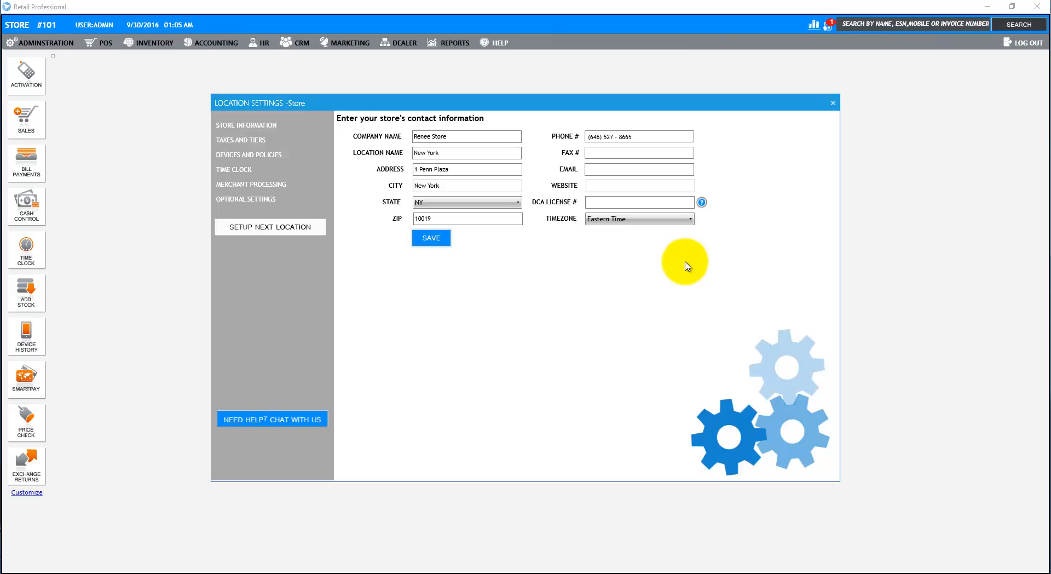
pyautogui.click(257, 143)
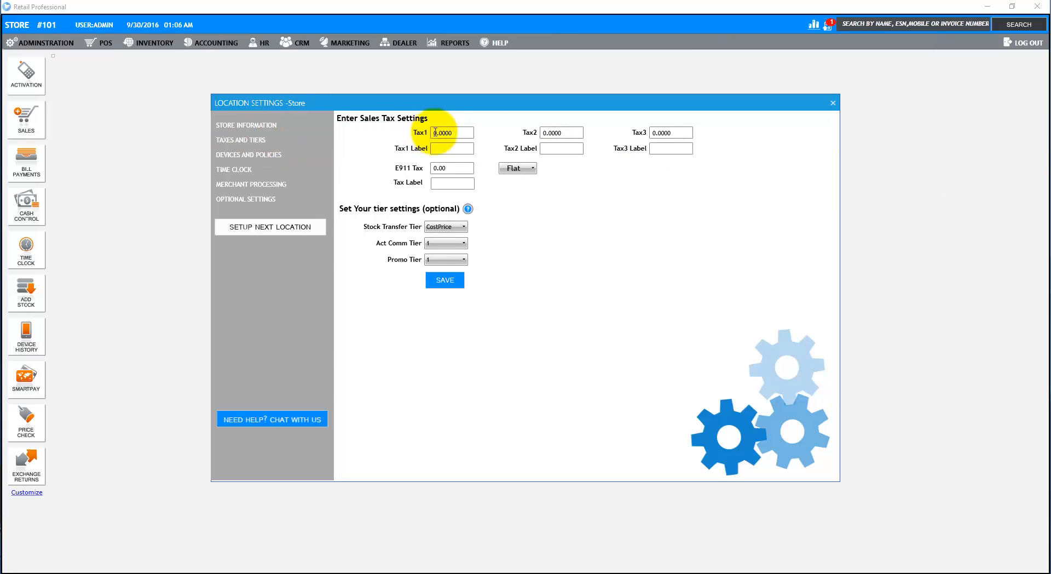
# - Set Tax1 to 8.75 and E911 Tax to 0.45, save, and move to Devices and Policies
pyautogui.click(463, 135)
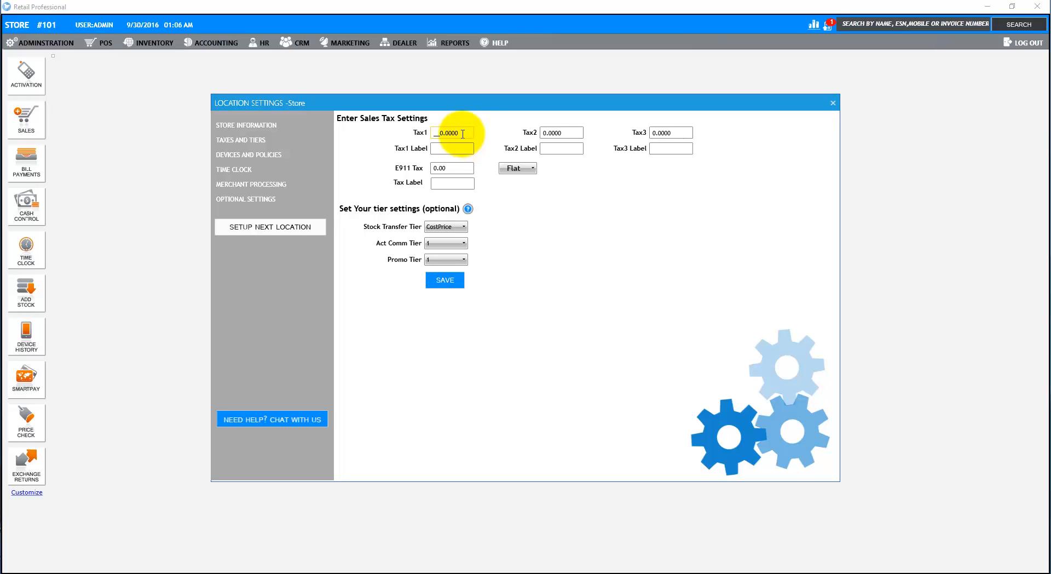
pyautogui.write('8.75')
pyautogui.click(461, 167)
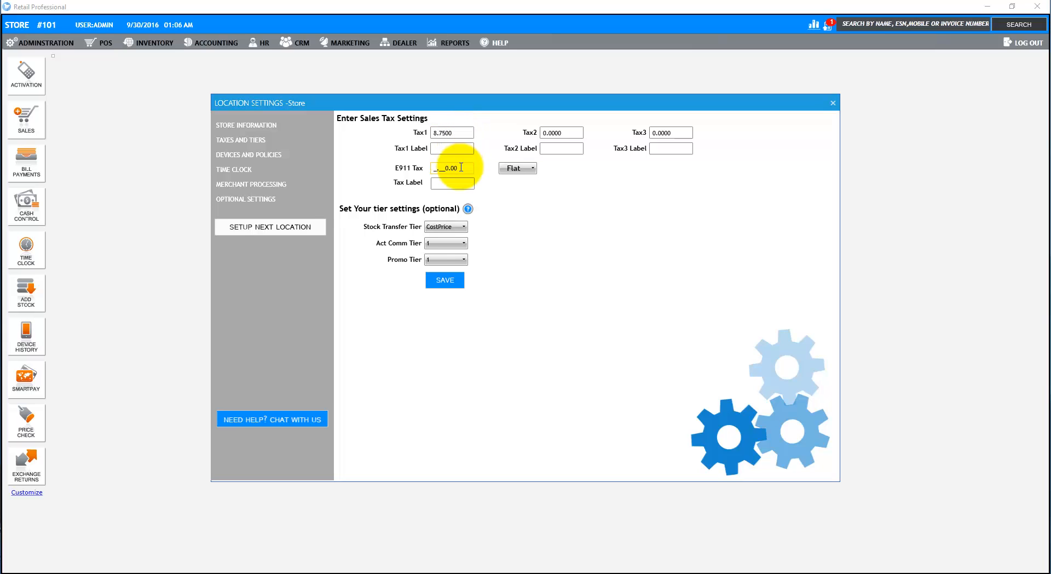
pyautogui.write('45')
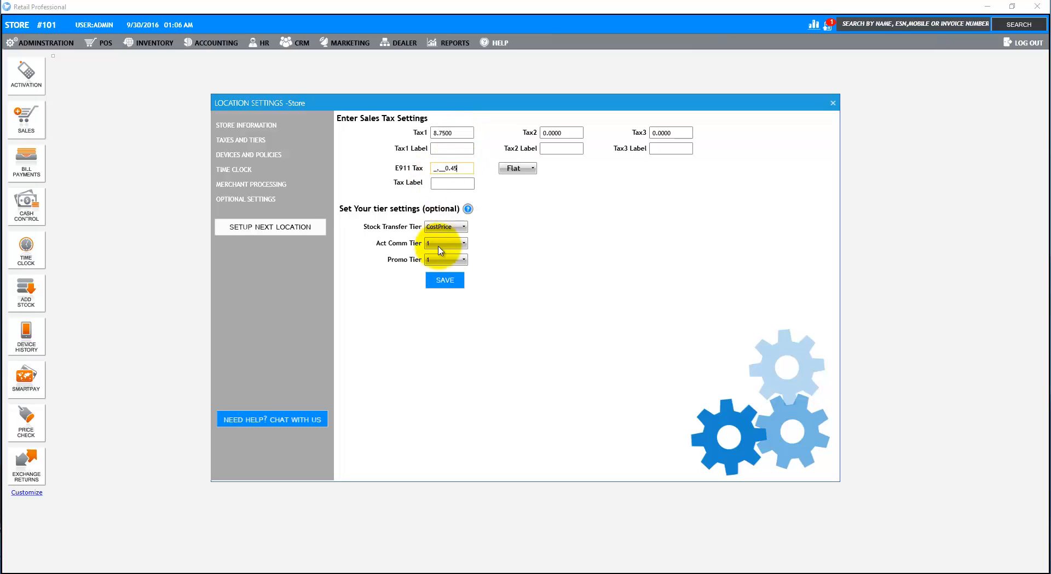
pyautogui.click(446, 280)
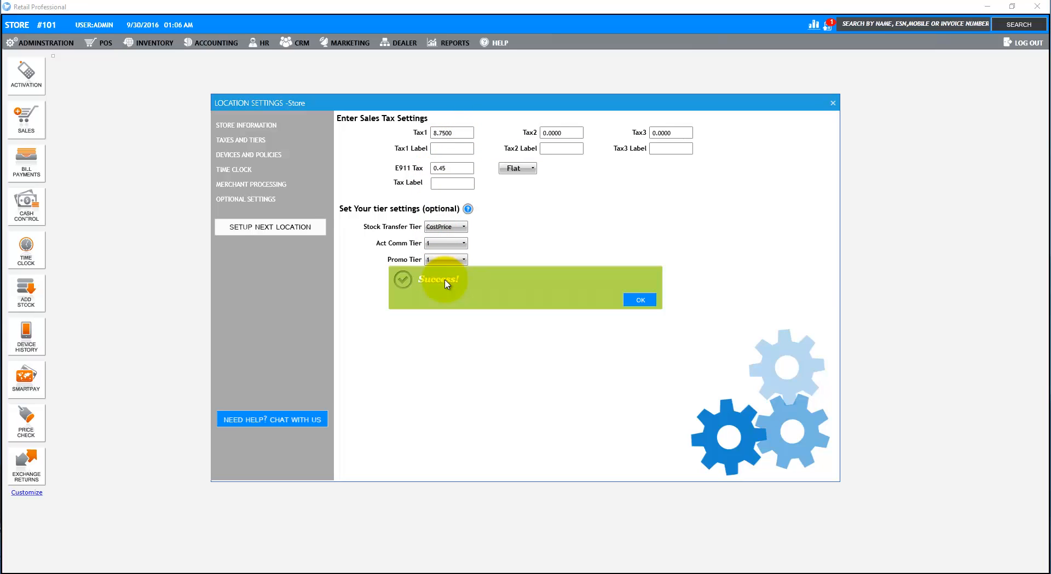
pyautogui.click(641, 301)
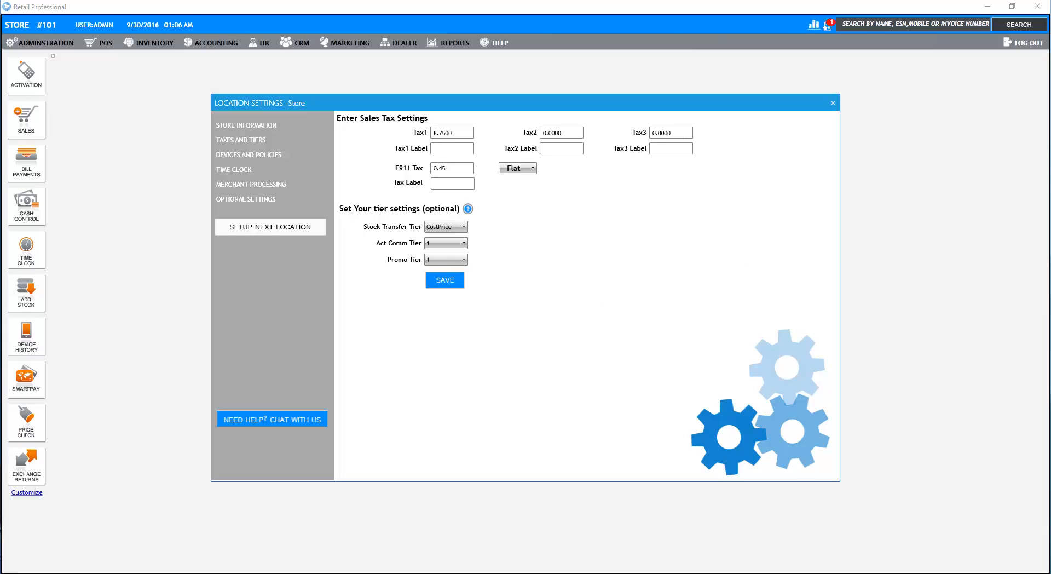
pyautogui.click(256, 156)
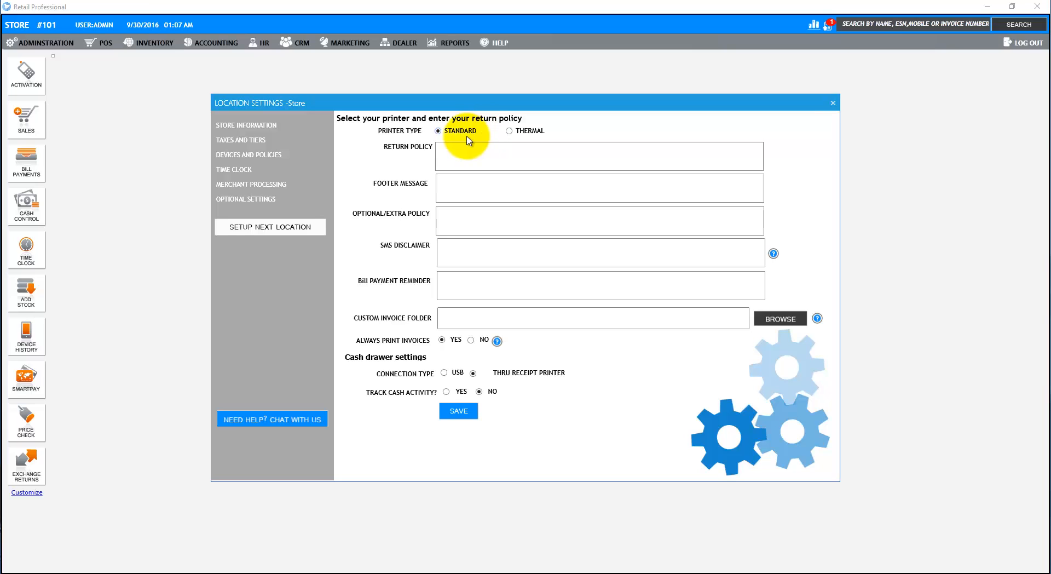
# - Use a thermal receipt printer, Send To OneNote 2016, with 2 cash receipt copies
pyautogui.click(509, 131)
pyautogui.click(634, 132)
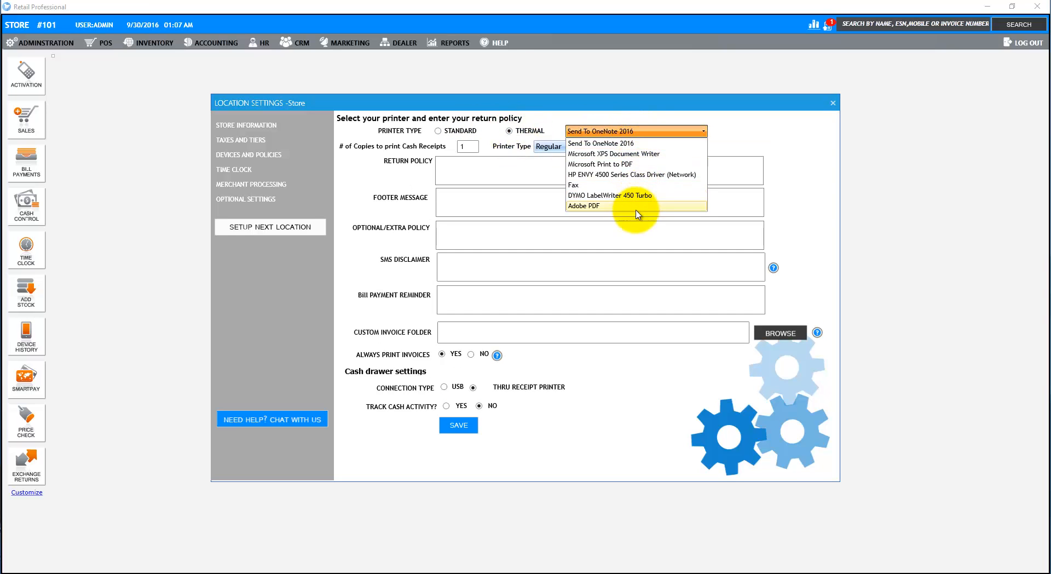
pyautogui.click(643, 144)
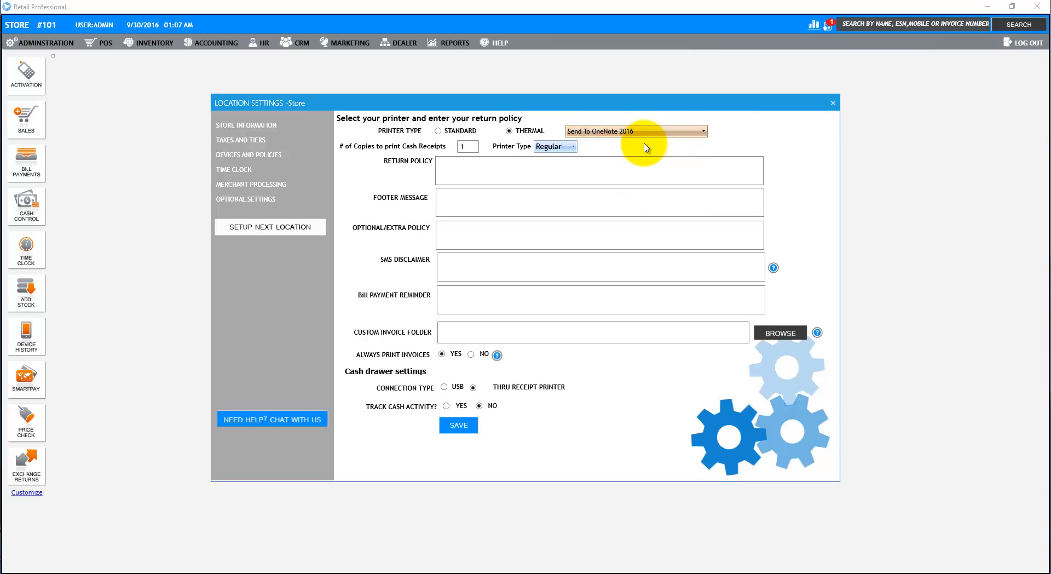
pyautogui.moveTo(470, 147); pyautogui.dragTo(449, 160)
pyautogui.write('2')
pyautogui.click(502, 170)
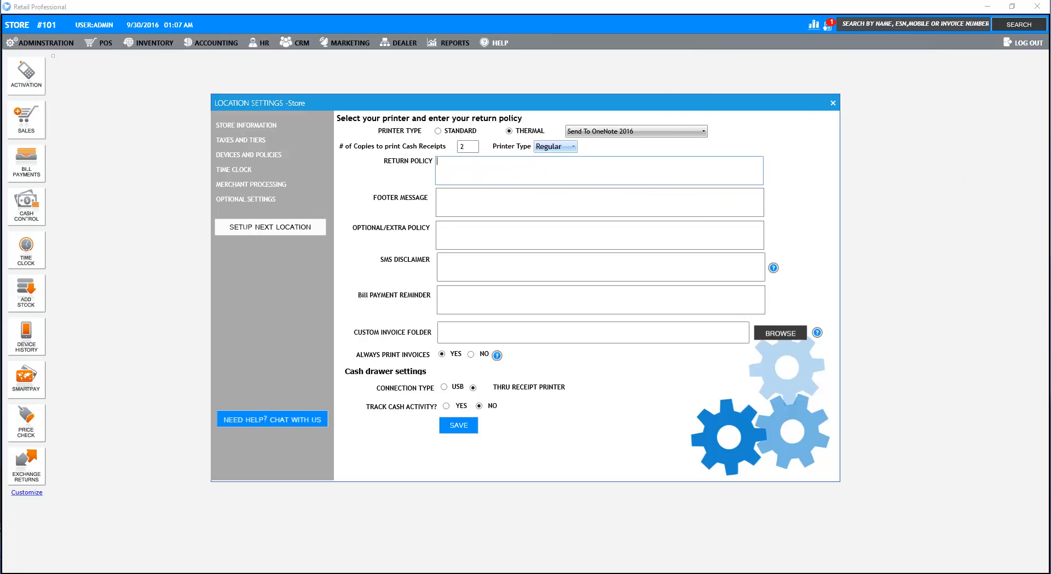
# - Set return policy 'No return no exchange', footer 'Thank you for your business', enable cash tracking, and save
pyautogui.click(533, 171)
pyautogui.write('No')
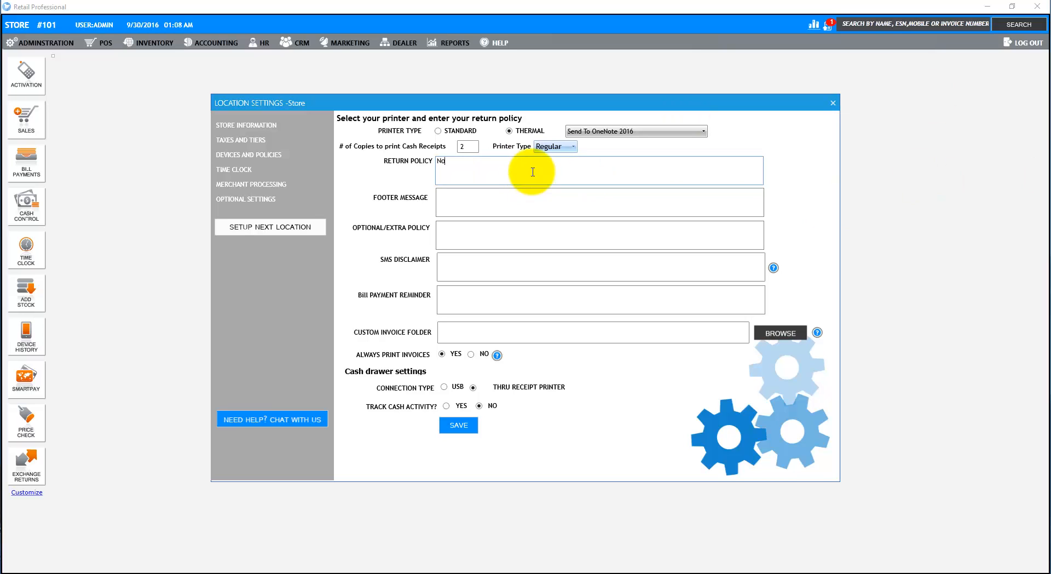
pyautogui.write(' return no exchange')
pyautogui.click(587, 200)
pyautogui.write('Thank')
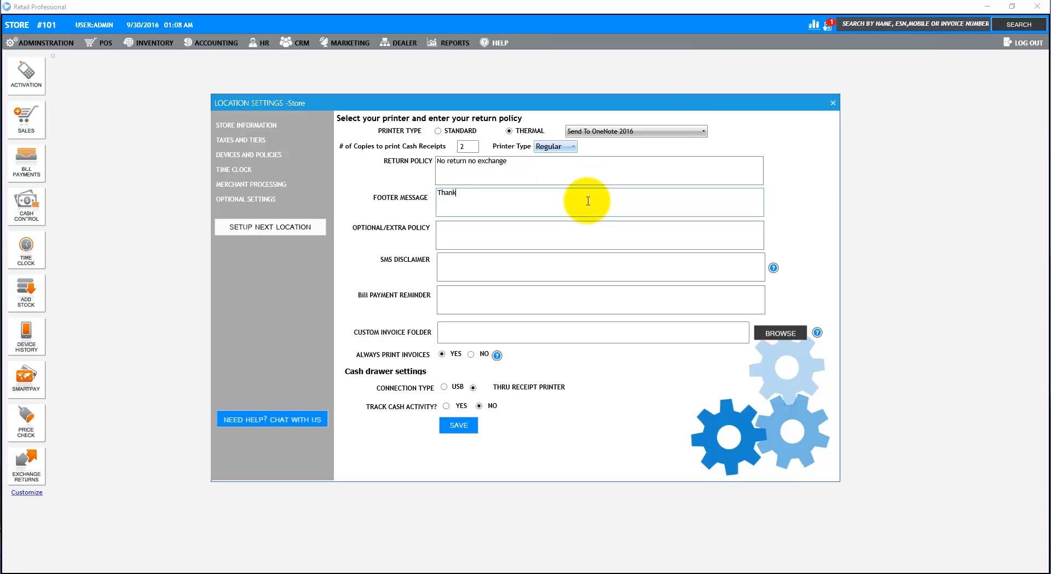
pyautogui.write(' you for your business')
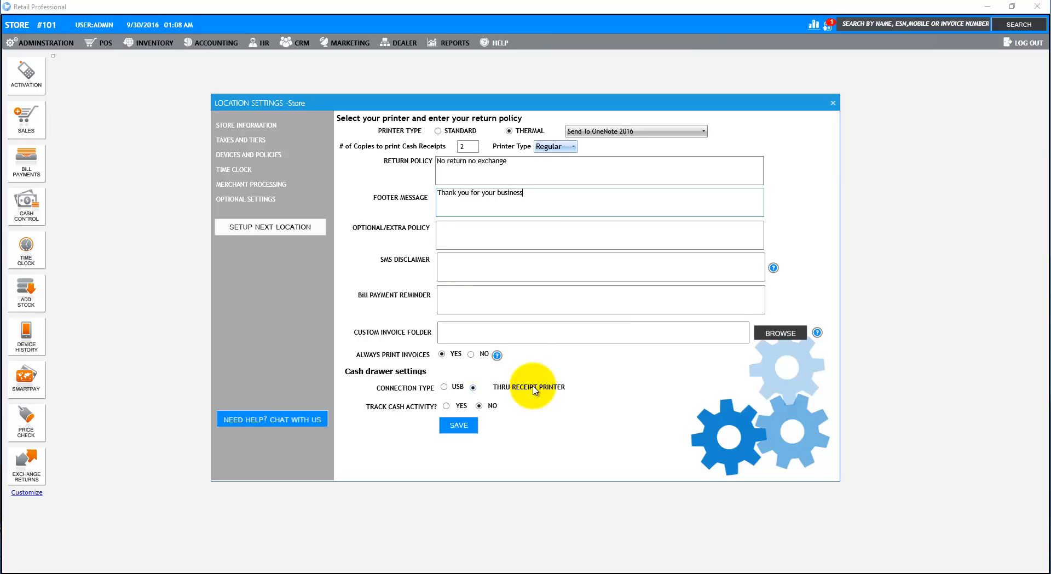
pyautogui.click(446, 406)
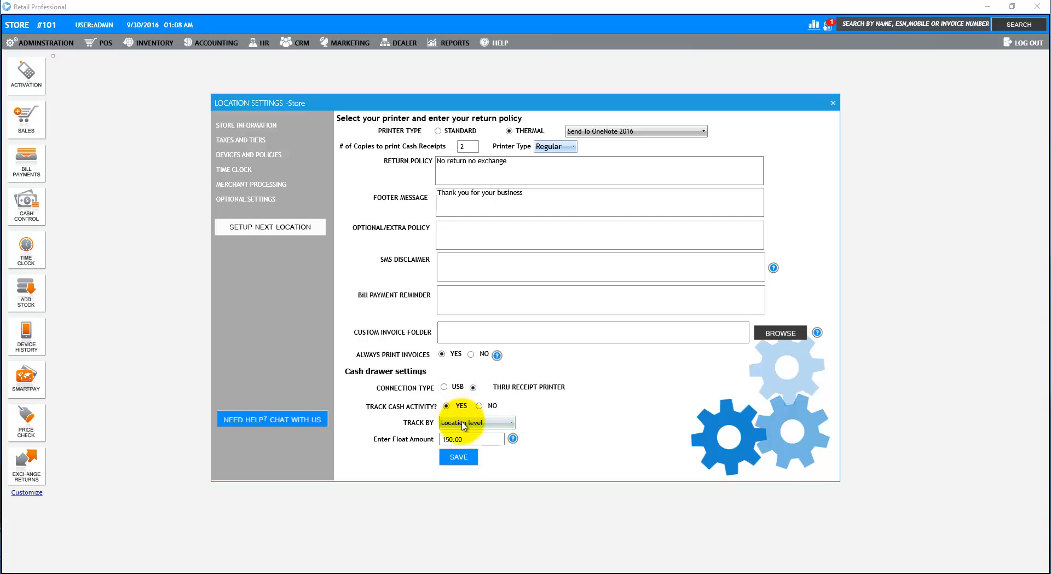
pyautogui.click(464, 461)
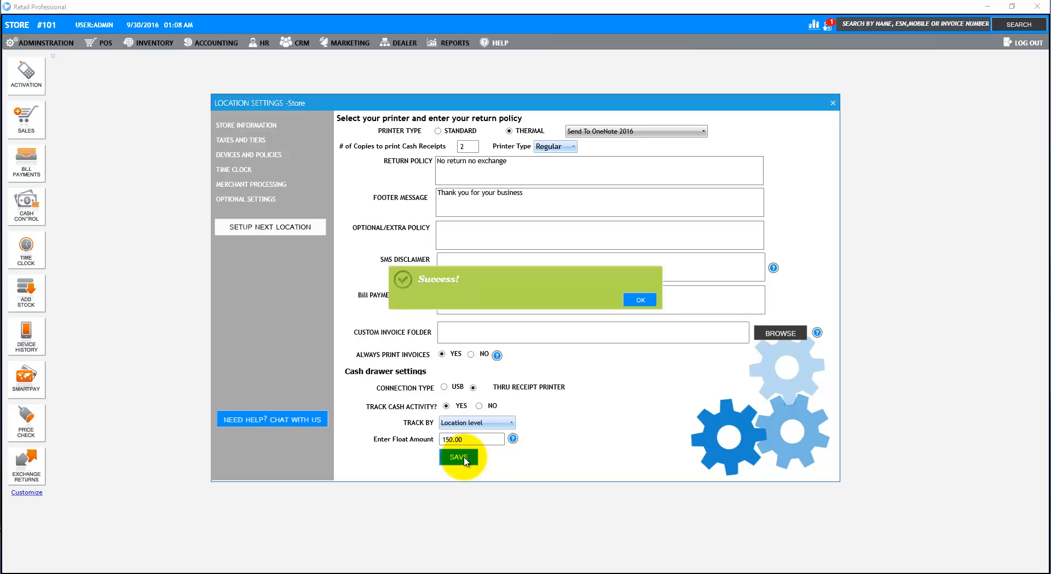
pyautogui.click(641, 302)
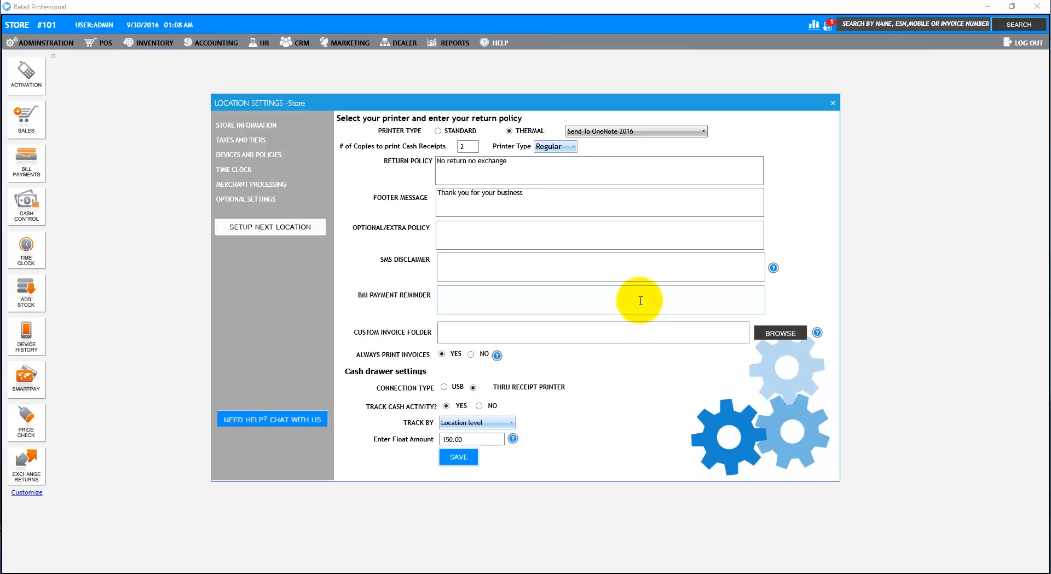
# - Close Location Settings and bring up the Administration > Inventory options
pyautogui.click(833, 103)
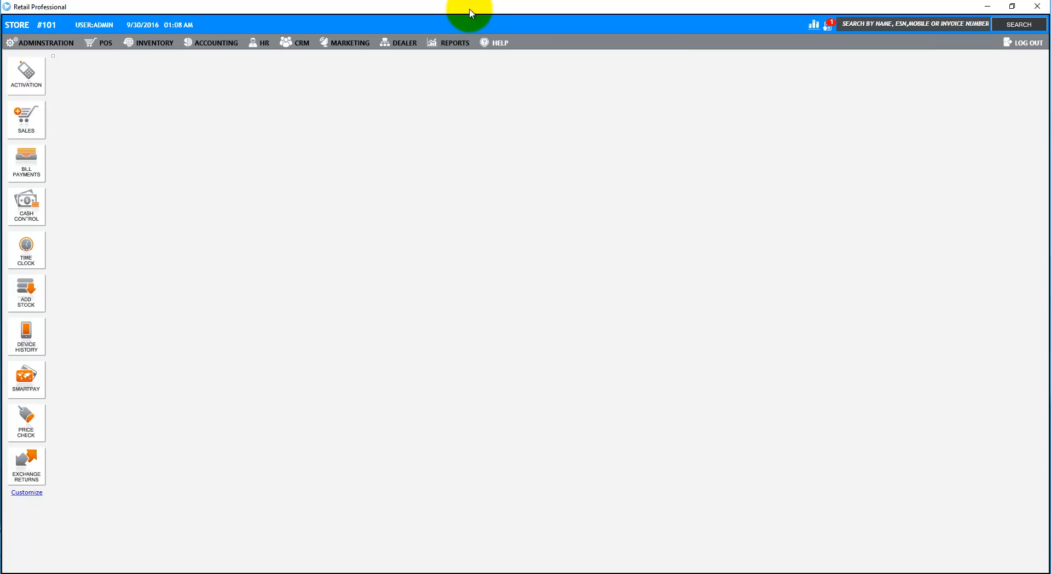
pyautogui.click(31, 44)
pyautogui.moveTo(28, 82)
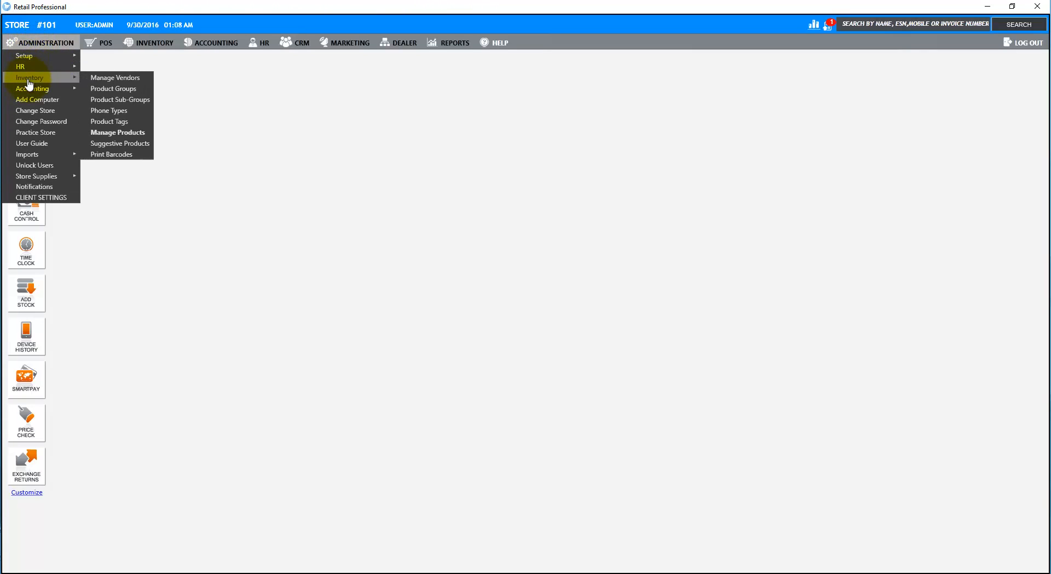
# - Add a vendor with Dealer Code and Dealer Name 'My Vendor' and save it
pyautogui.click(142, 78)
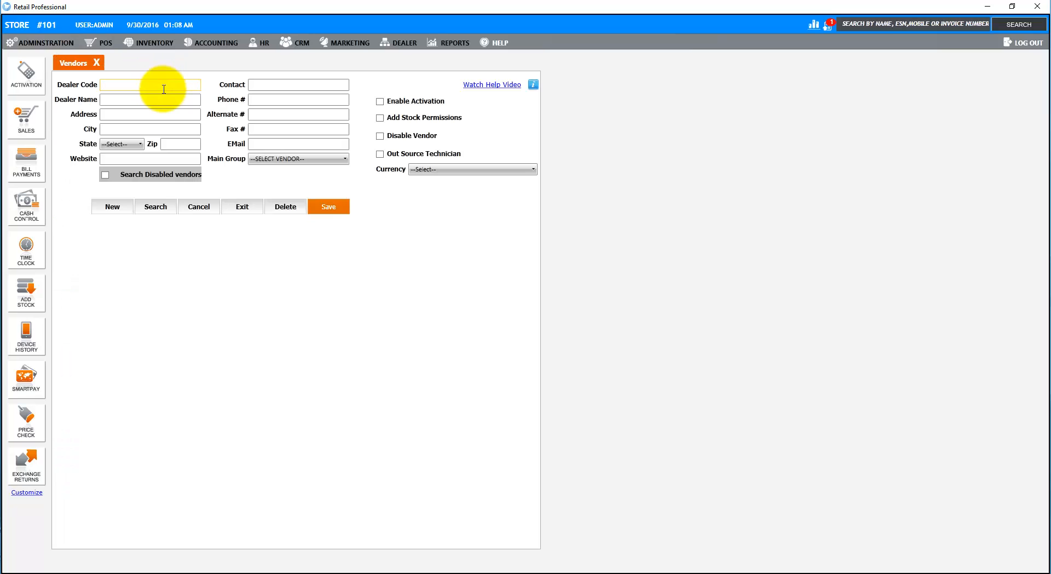
pyautogui.write('My Vendor')
pyautogui.press('Tab')
pyautogui.write('My Vendor')
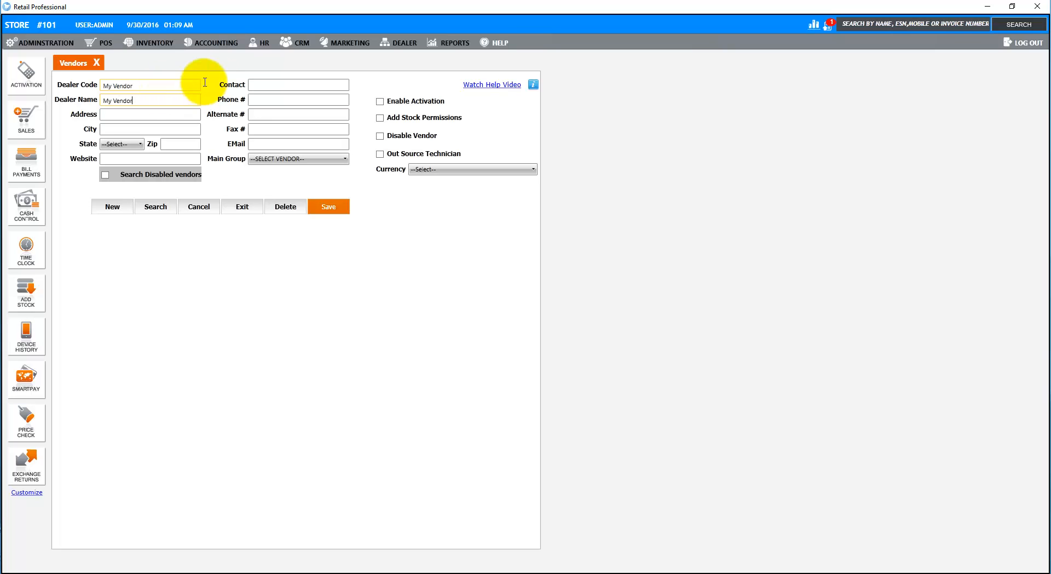
pyautogui.click(324, 208)
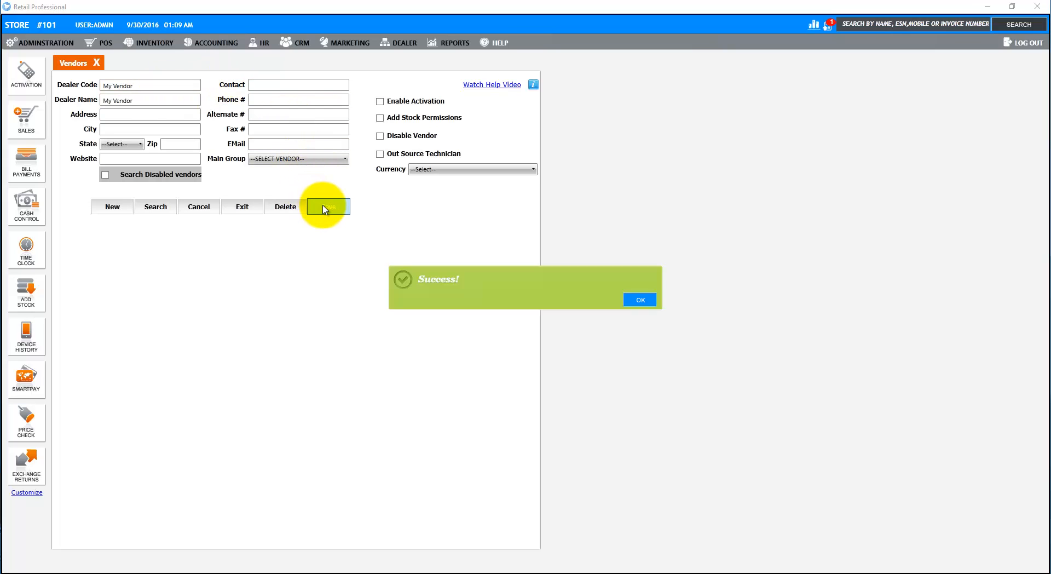
pyautogui.click(635, 300)
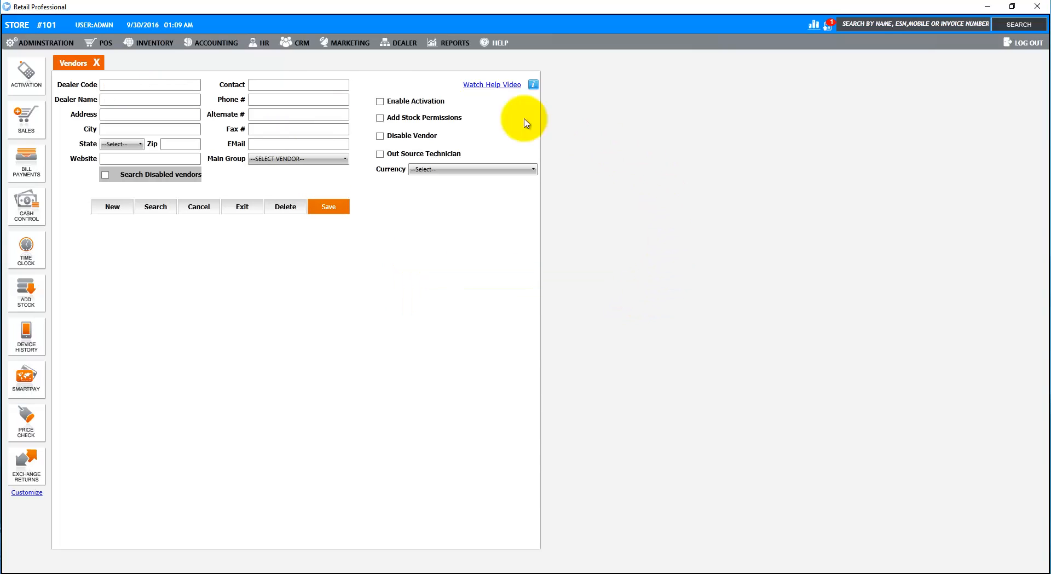
# - Open Manage Products from Administration > Inventory and place the cursor in the PRODUCT SKU box
pyautogui.click(45, 39)
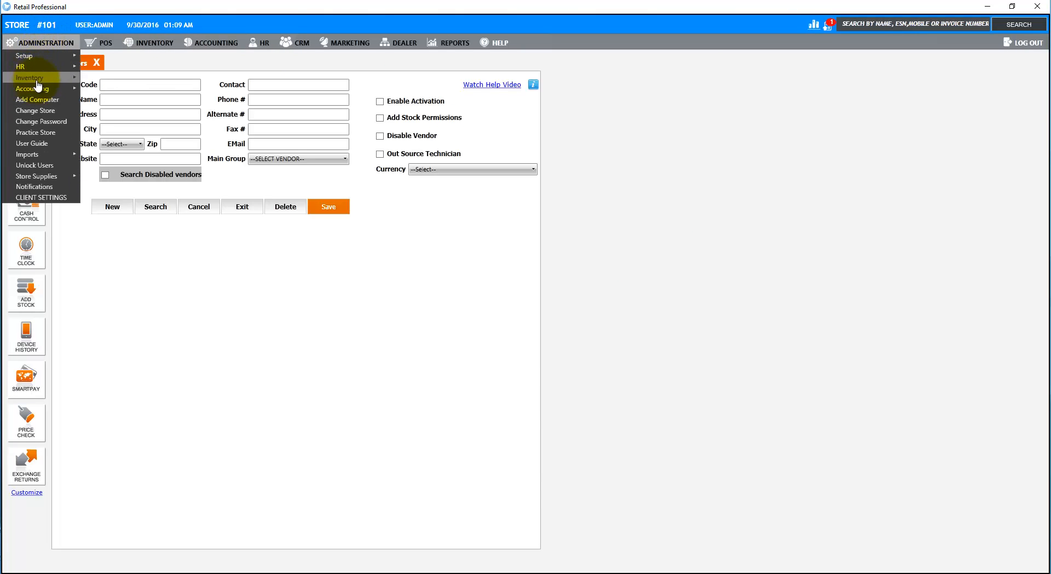
pyautogui.moveTo(37, 82)
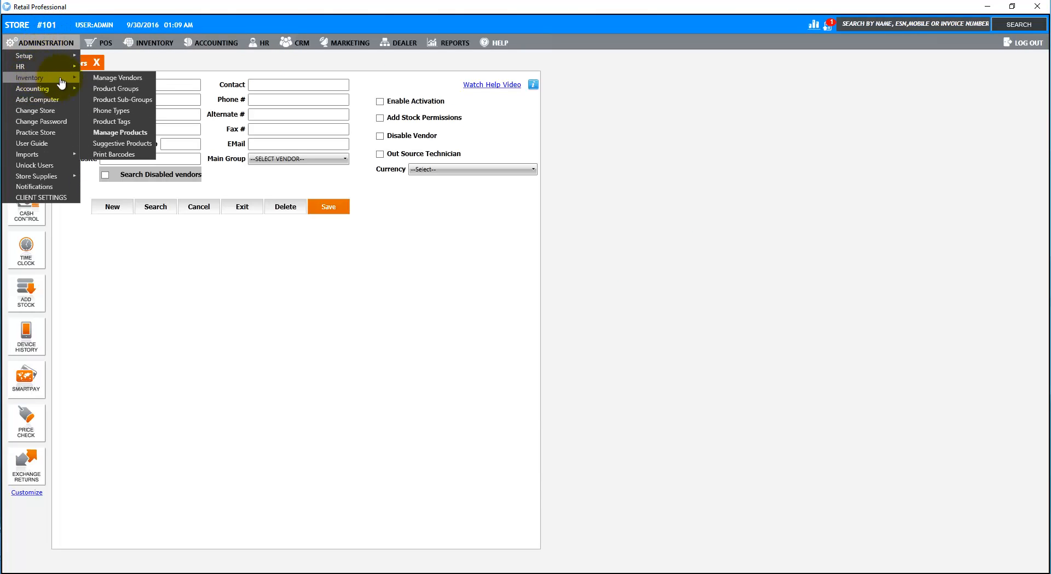
pyautogui.click(141, 131)
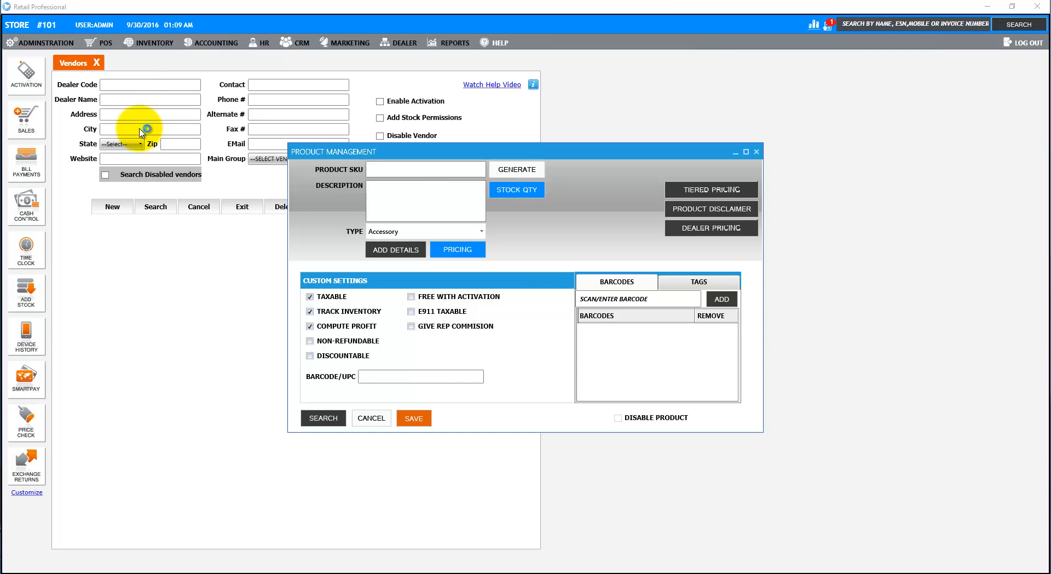
pyautogui.click(387, 170)
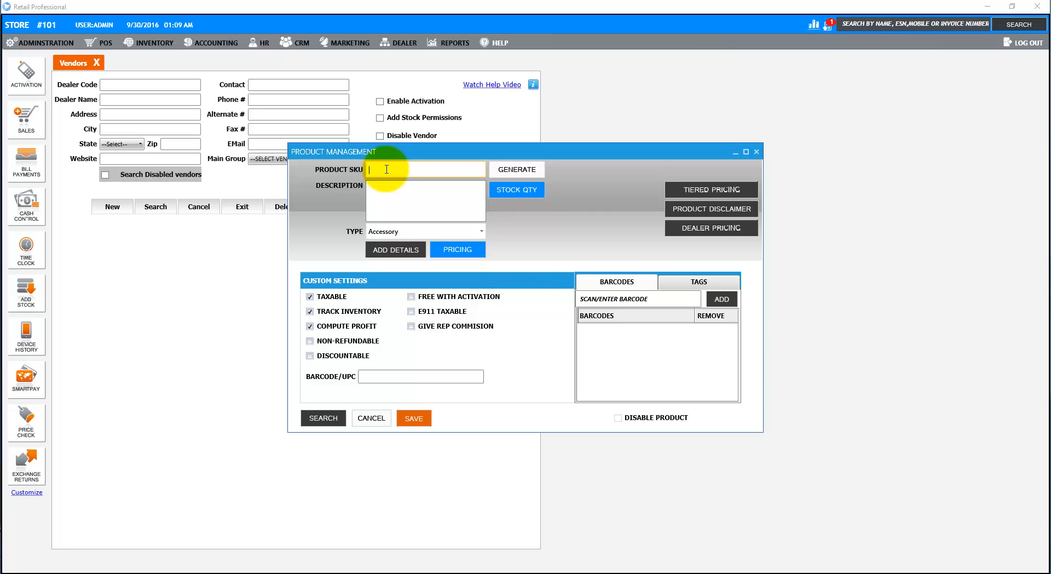
pyautogui.write('610214645241')
pyautogui.press('Return')
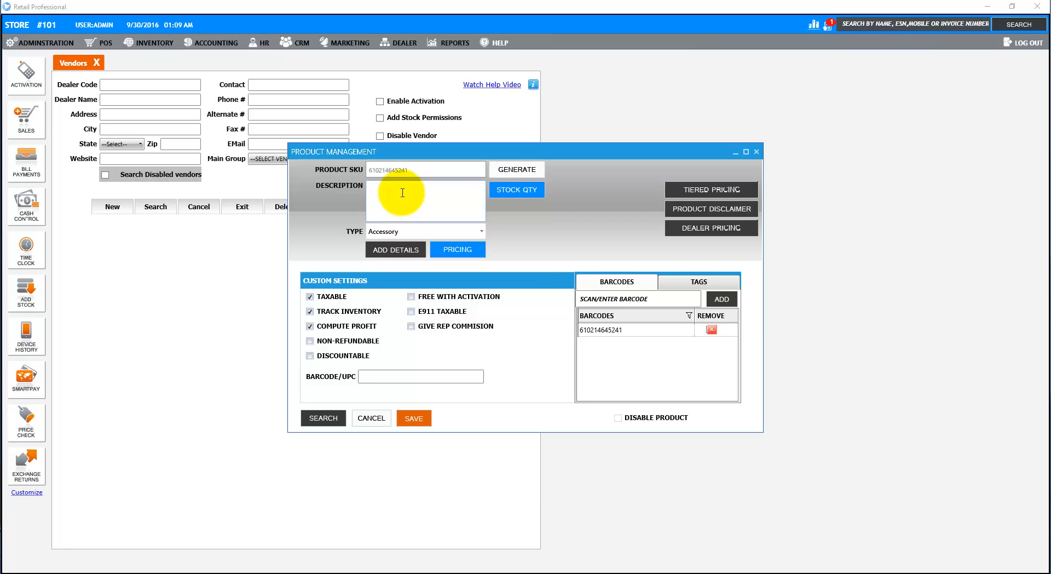
pyautogui.click(403, 193)
pyautogui.write('SAM G930T GS7 32G - Black Kit')
pyautogui.click(400, 231)
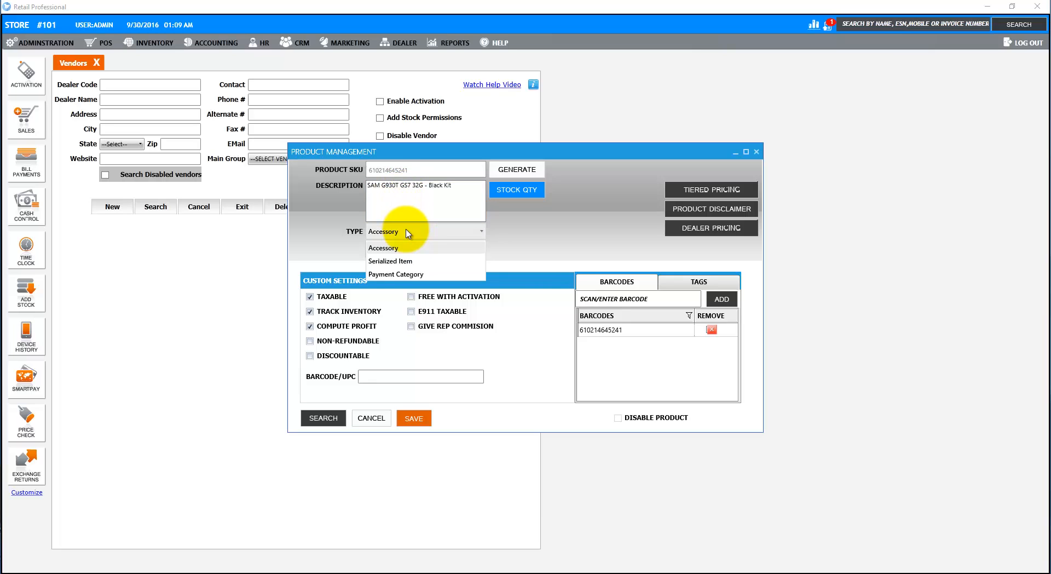
pyautogui.click(399, 262)
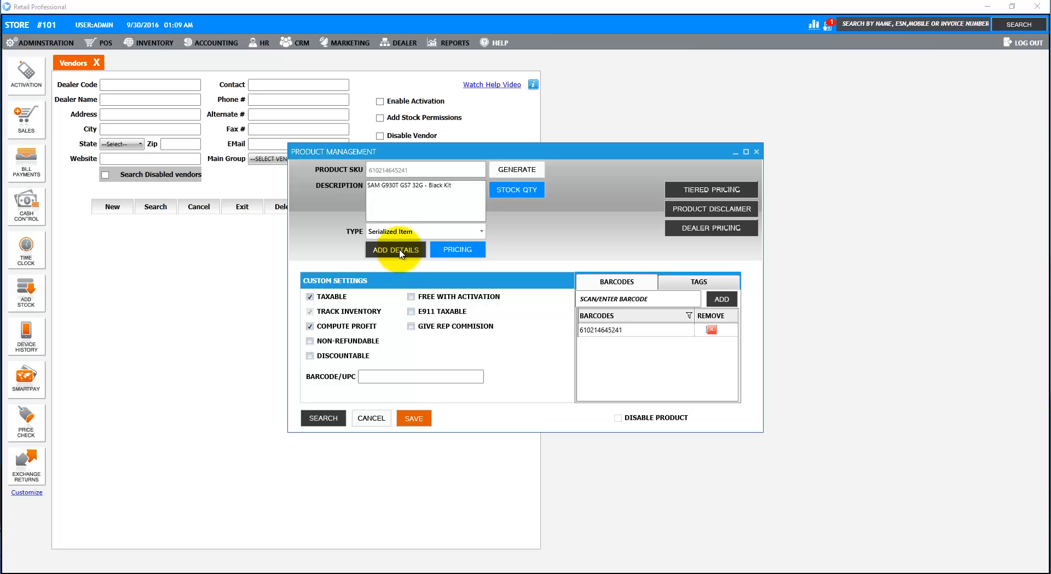
# - Add product details with make Samsung and model S7
pyautogui.click(400, 253)
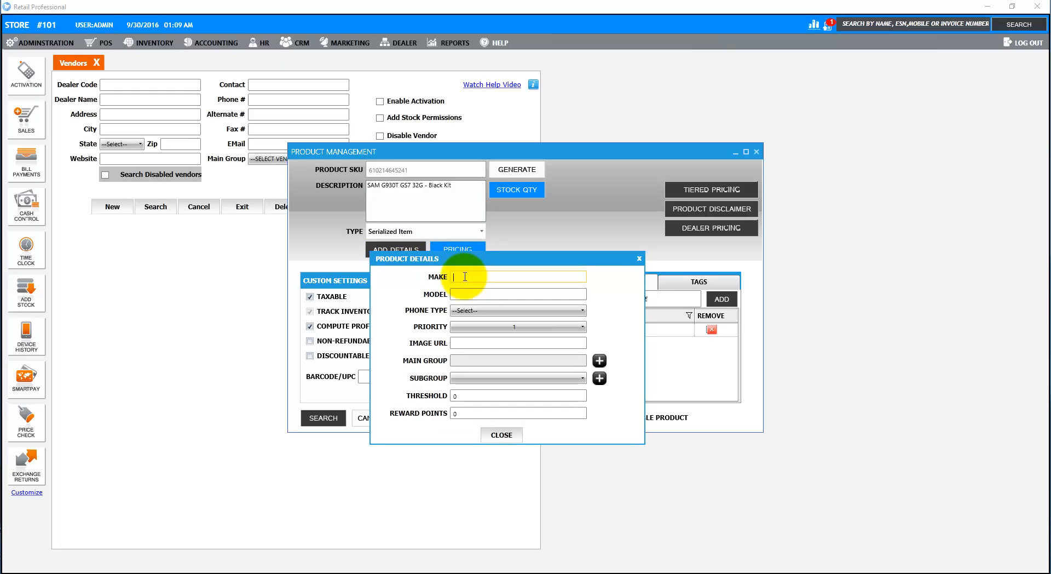
pyautogui.write('Samsung')
pyautogui.press('Tab')
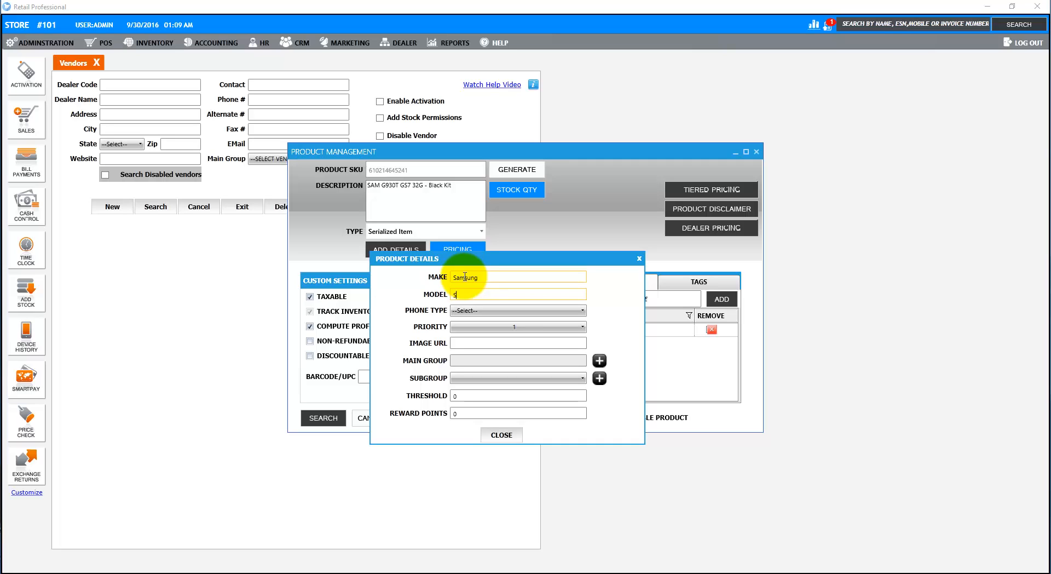
pyautogui.click(502, 435)
# - In pricing, set the sales price to 599 and start entering the 539 cost
pyautogui.click(469, 252)
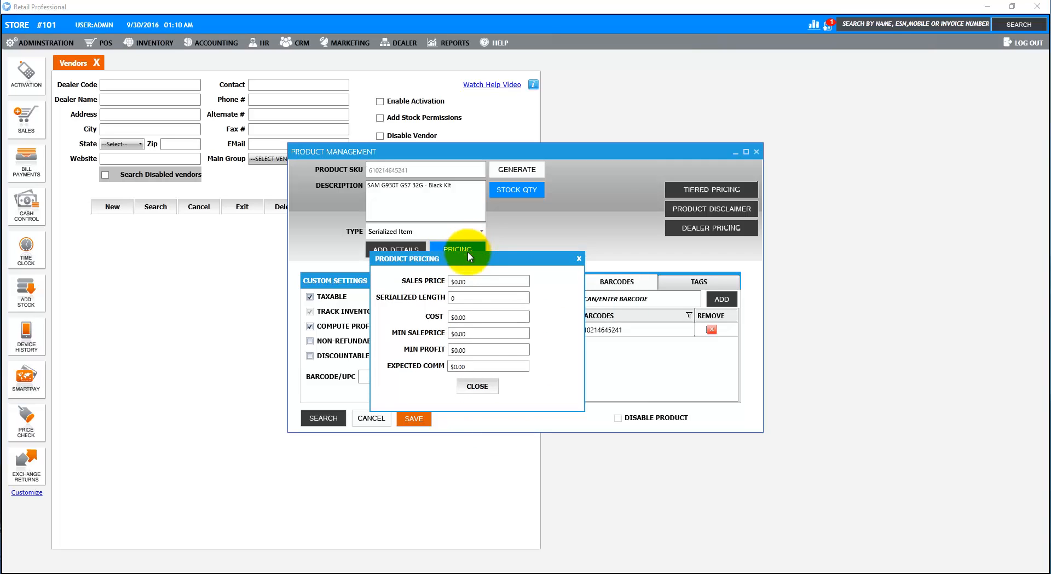
pyautogui.click(493, 283)
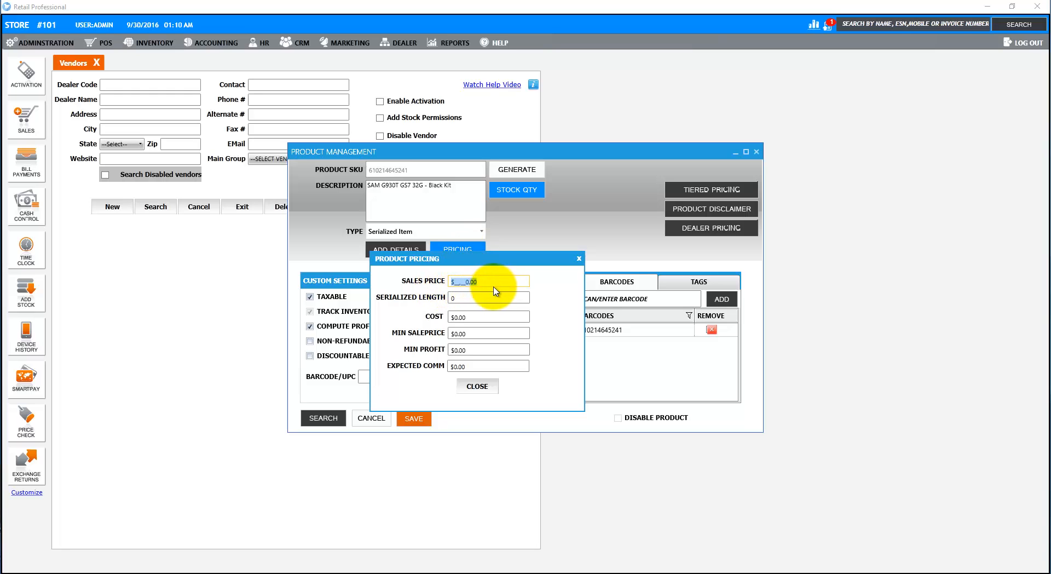
pyautogui.write('599')
pyautogui.press('Tab')
pyautogui.press('Tab')
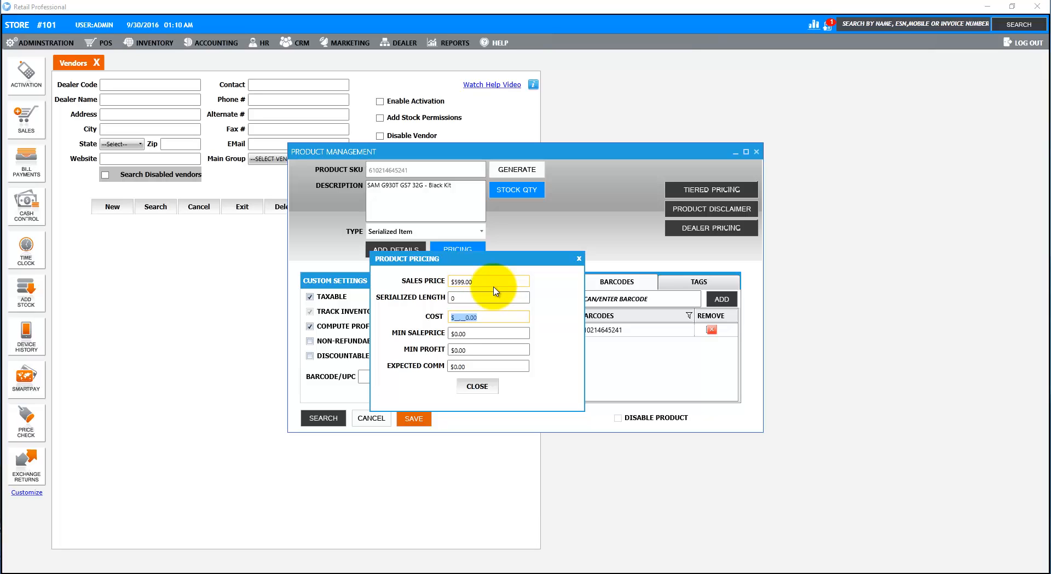
pyautogui.write('53')
# - Complete the 539 cost, save the Samsung S7 product, and close Product Management
pyautogui.write('9')
pyautogui.click(471, 383)
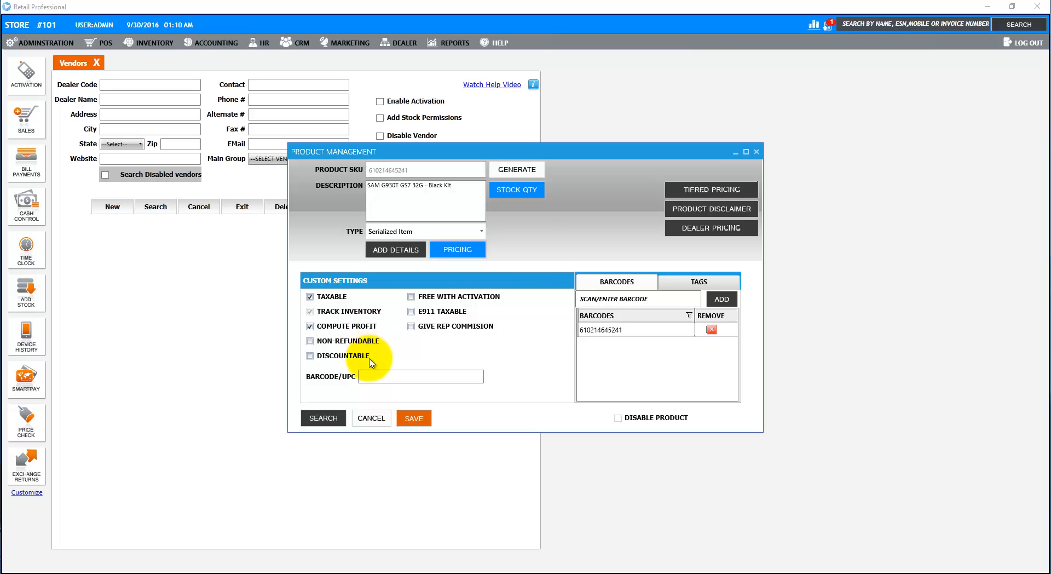
pyautogui.click(367, 377)
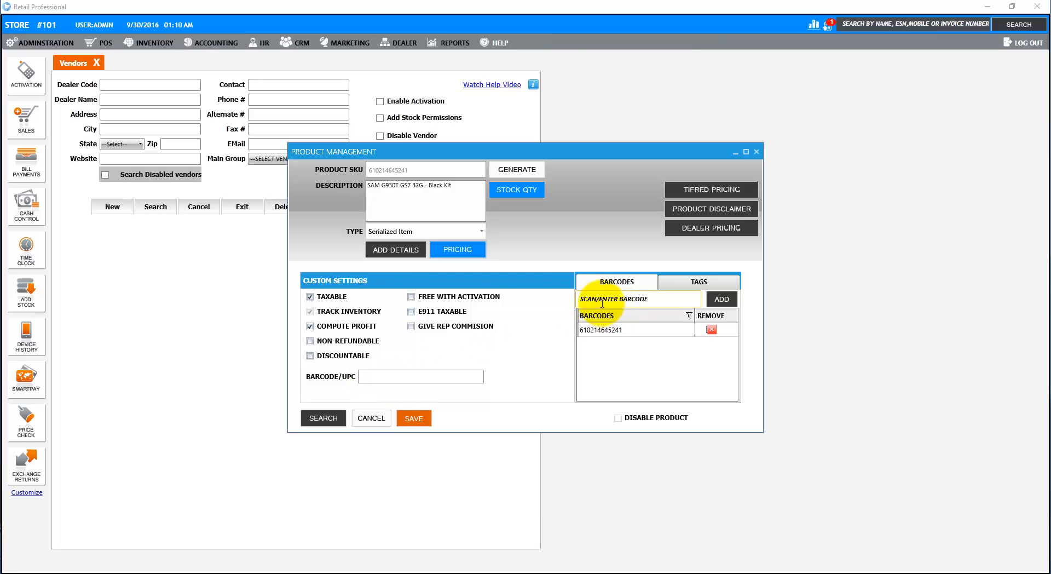
pyautogui.click(408, 419)
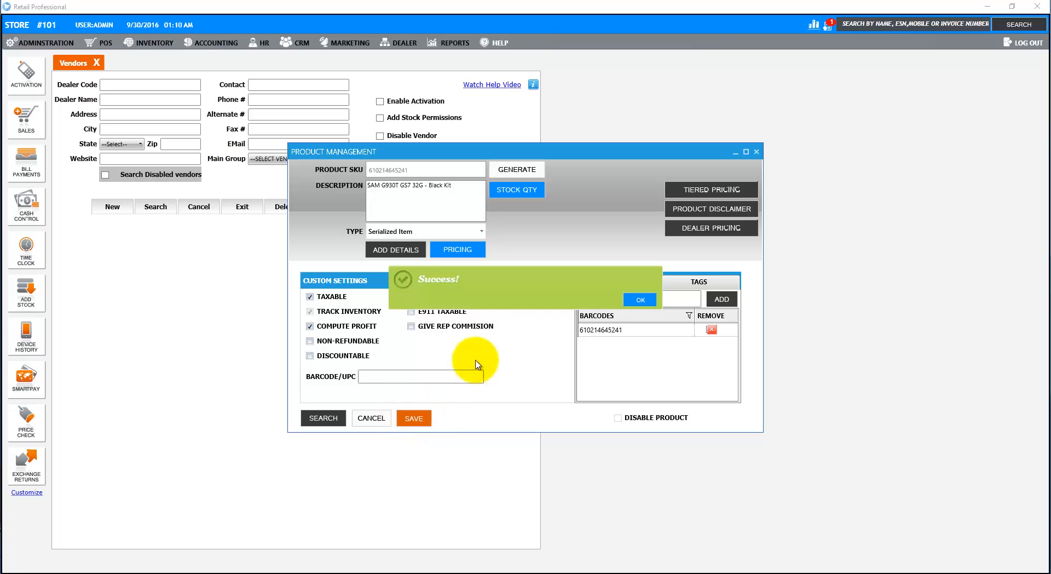
pyautogui.click(639, 300)
pyautogui.click(756, 155)
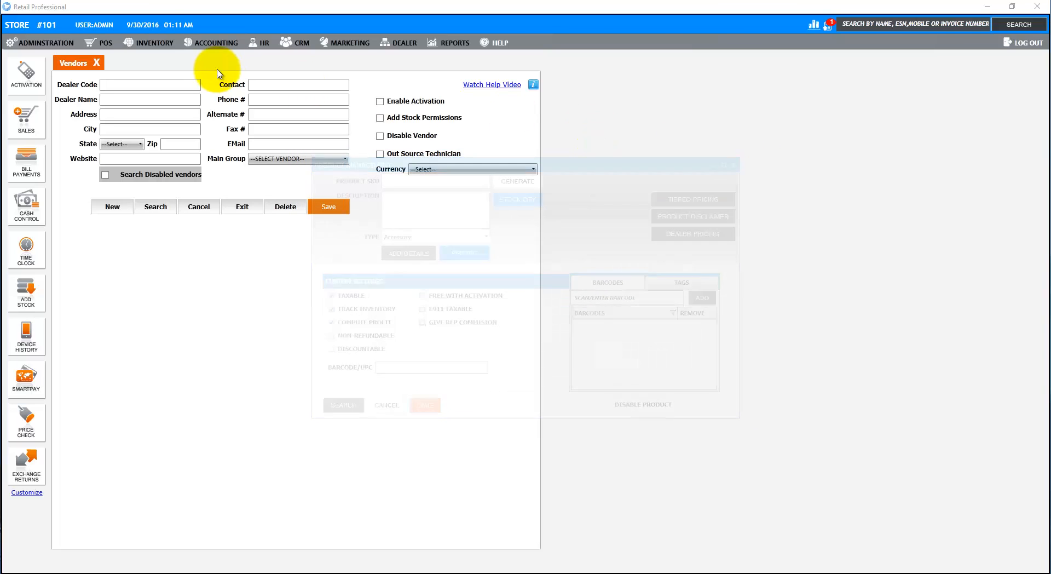
# - Close the Vendors tab and open the Add Stock screen
pyautogui.click(97, 63)
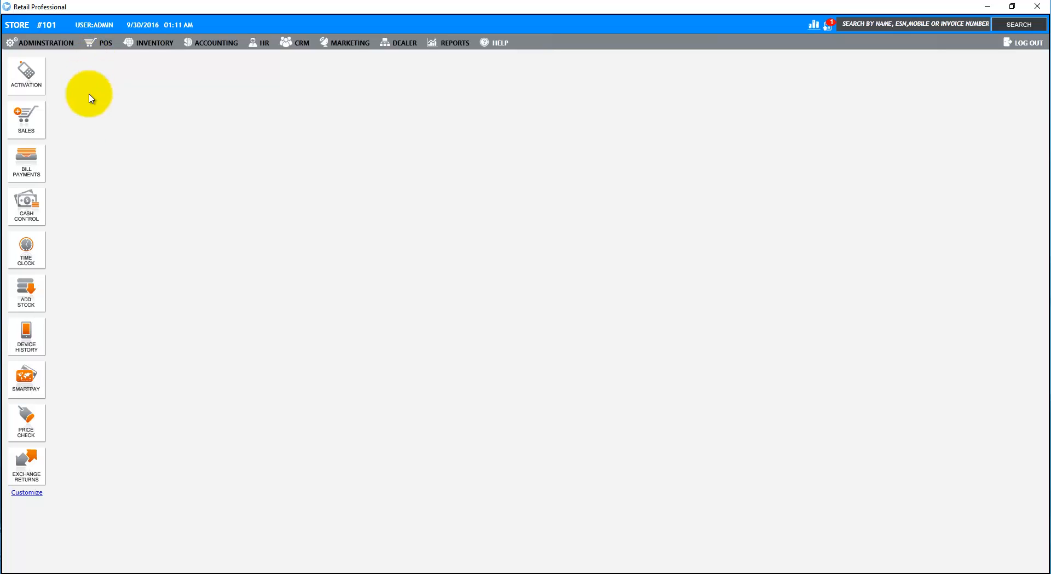
pyautogui.click(34, 299)
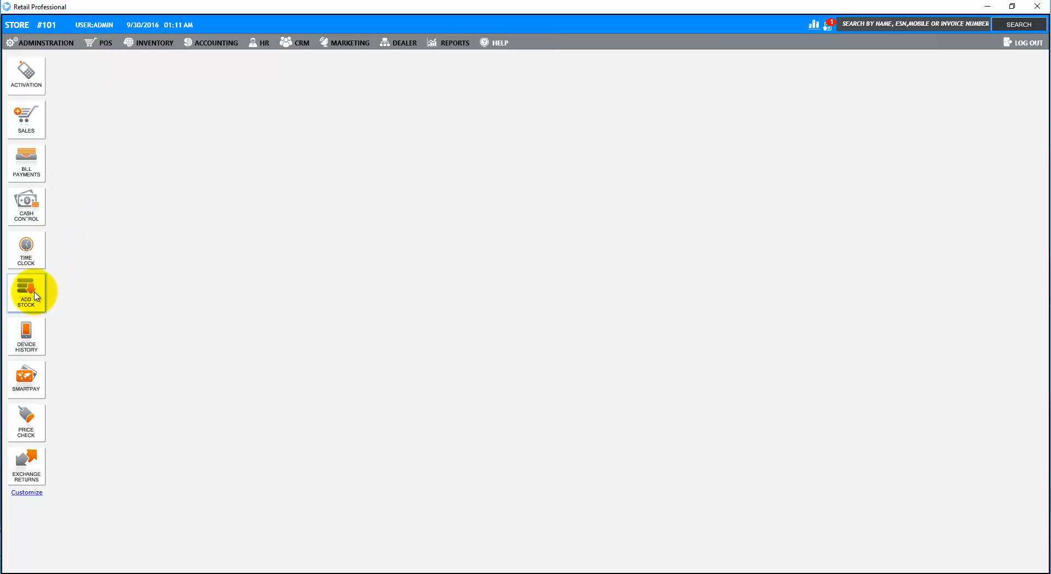
pyautogui.click(167, 91)
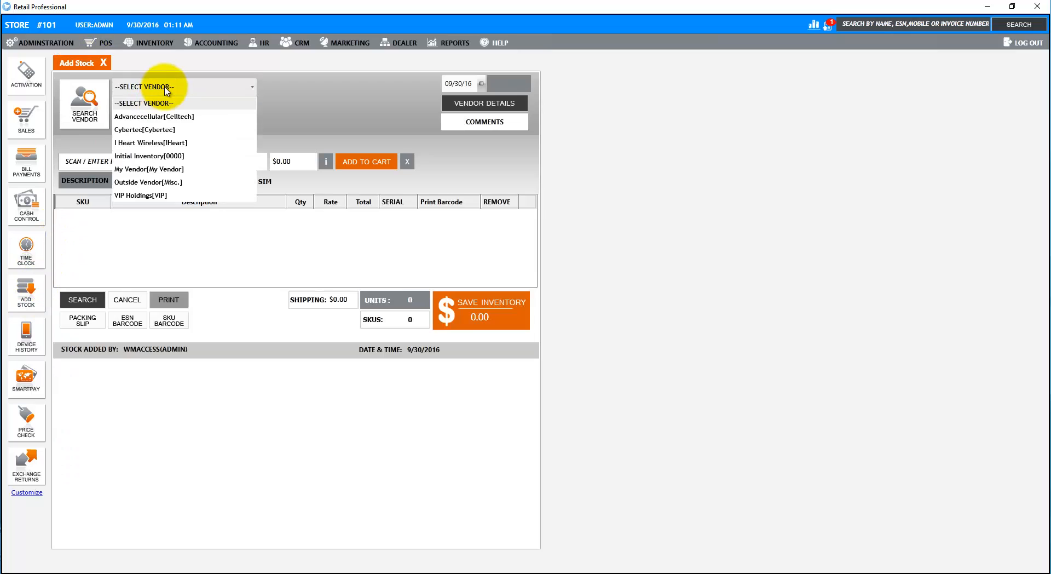
pyautogui.click(164, 169)
pyautogui.click(151, 163)
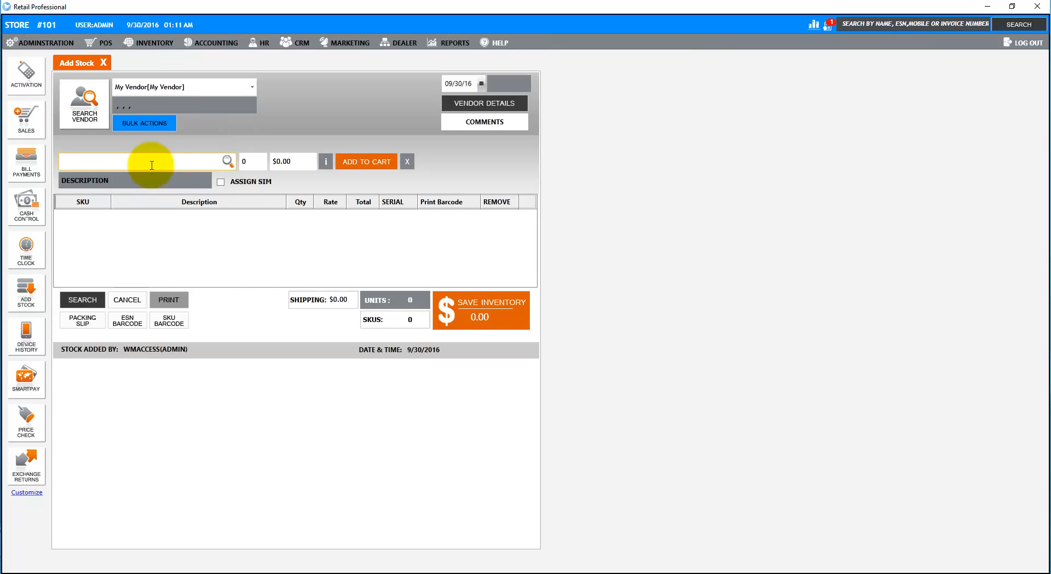
pyautogui.write('325866551122')
pyautogui.press('Return')
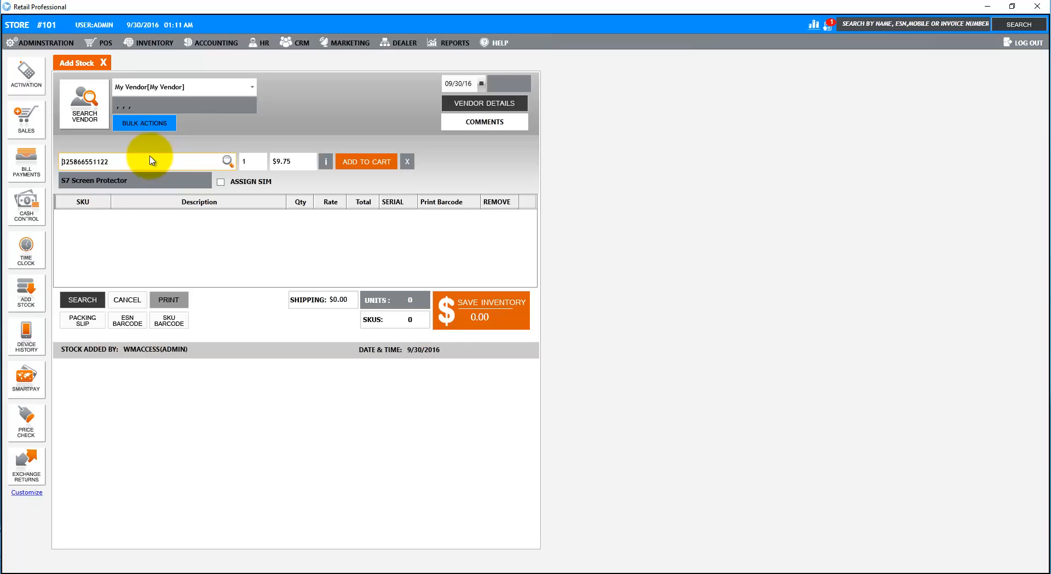
# - Add 10 S7 Screen Protectors at $7.75 each to the stock cart
pyautogui.click(264, 164)
pyautogui.write('10')
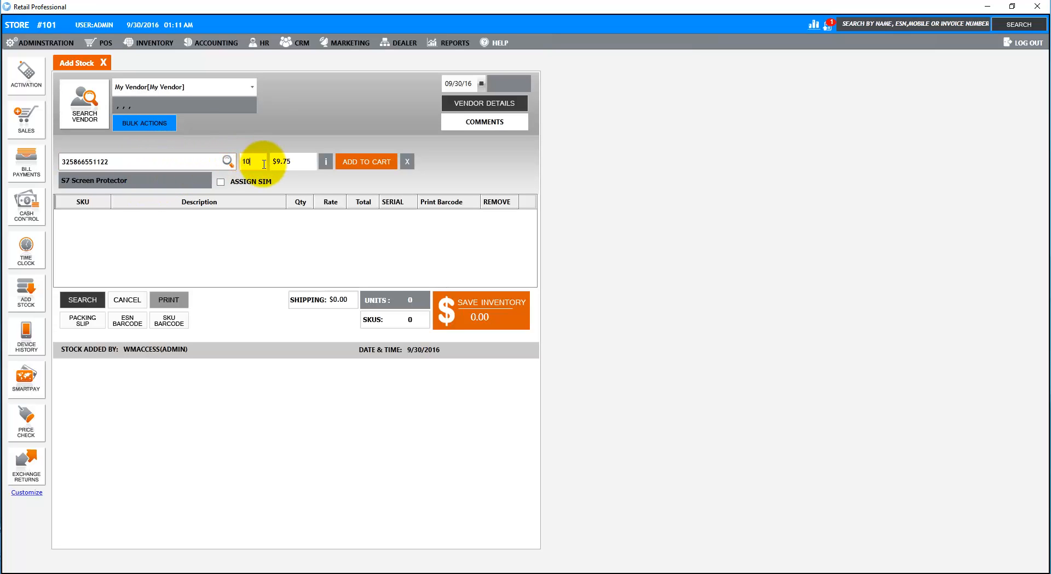
pyautogui.click(299, 164)
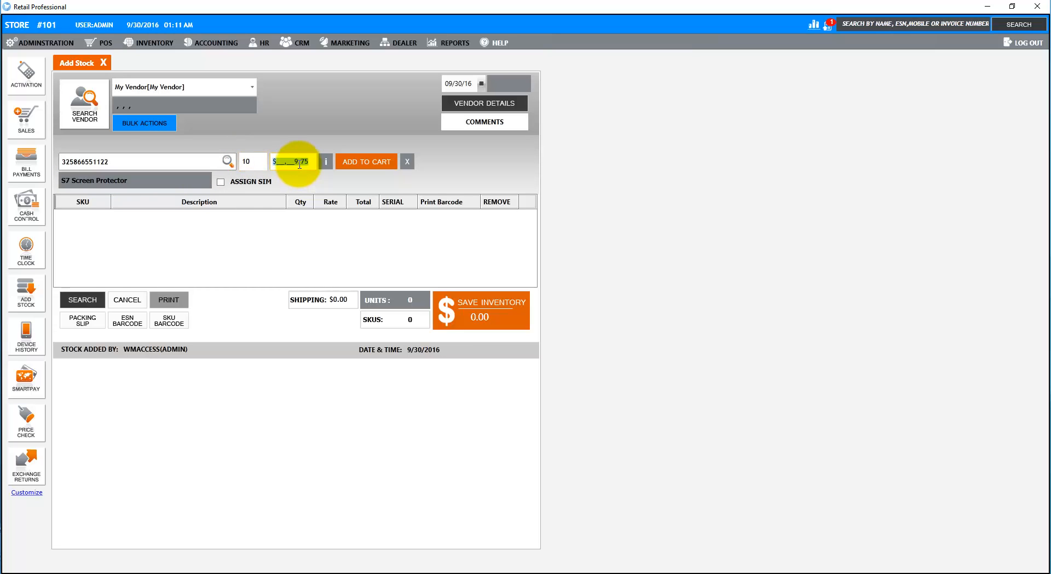
pyautogui.write('7.70')
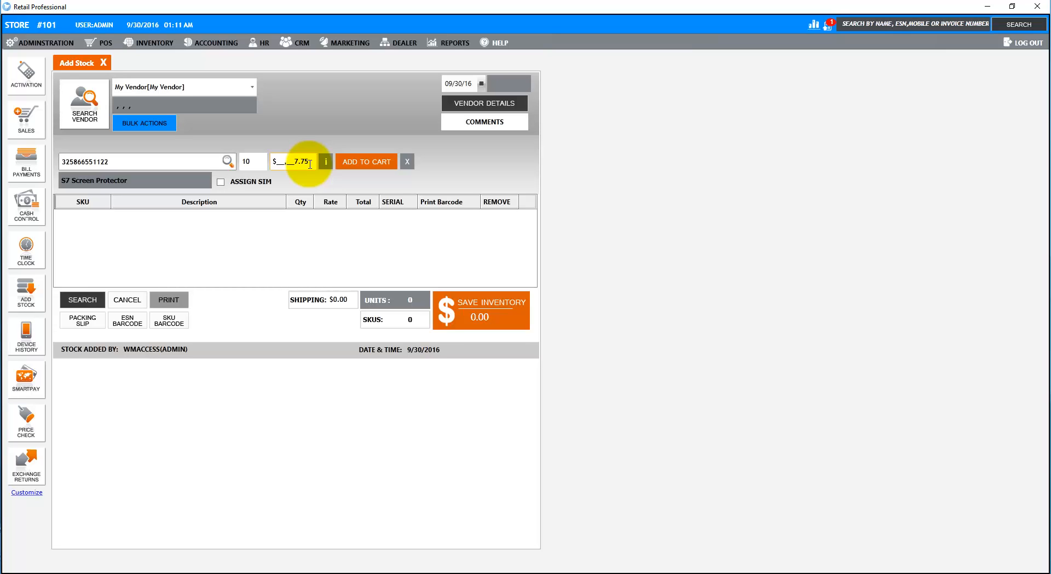
pyautogui.click(353, 164)
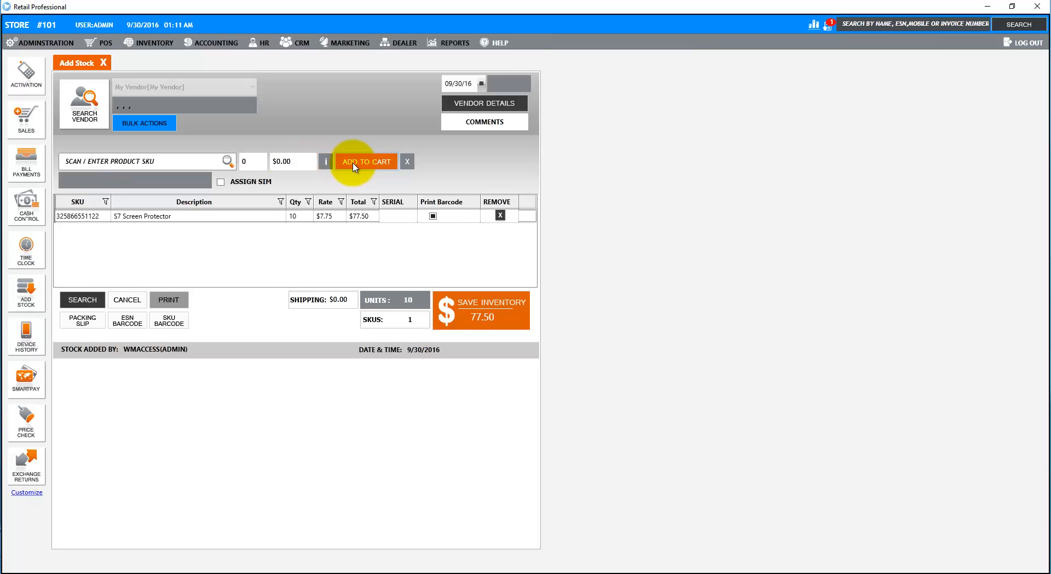
pyautogui.click(162, 158)
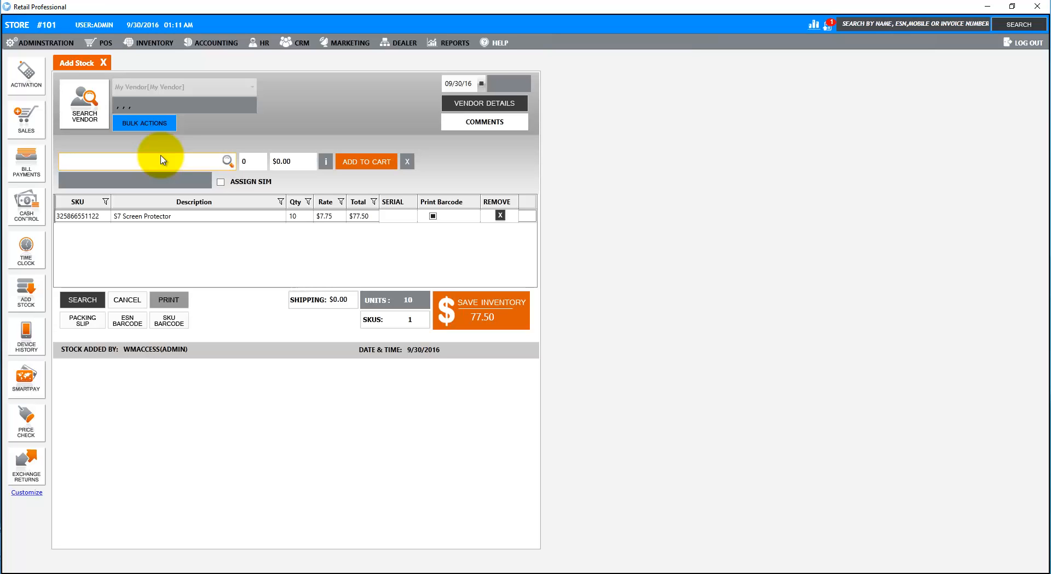
pyautogui.write('610214645241')
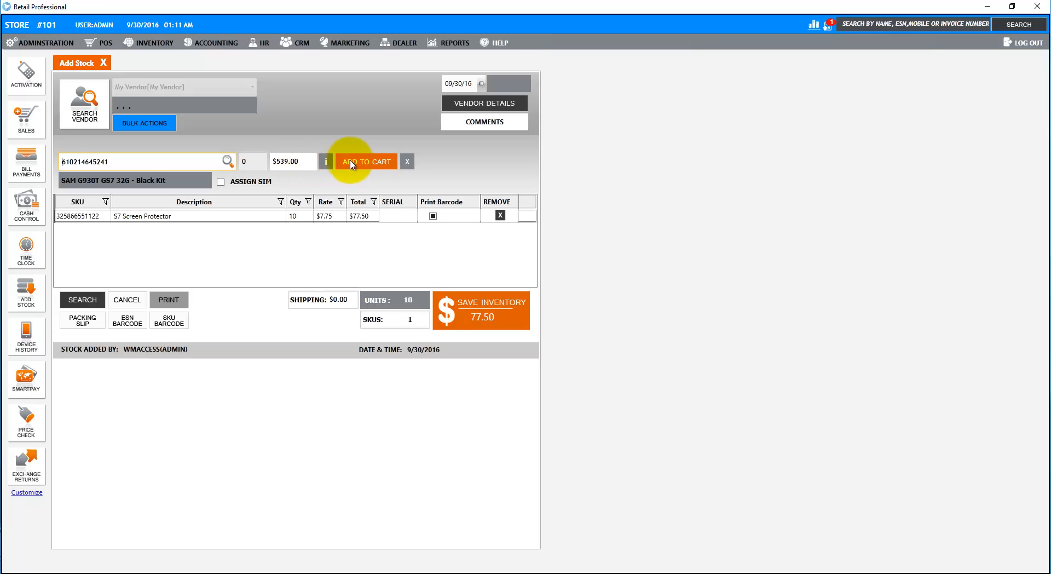
pyautogui.click(364, 161)
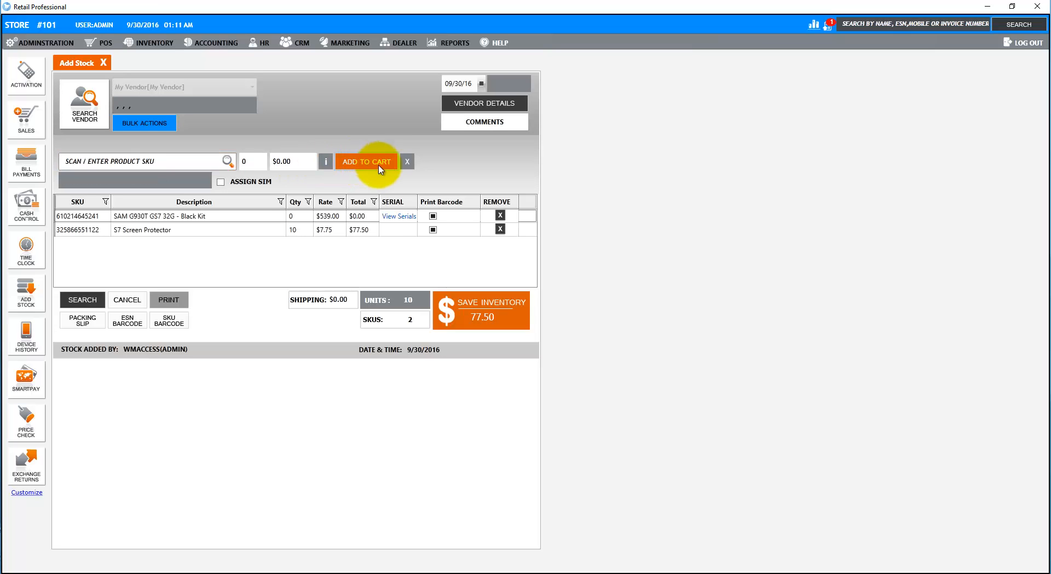
# - Record the phone's IMEI serial number and save it
pyautogui.click(398, 216)
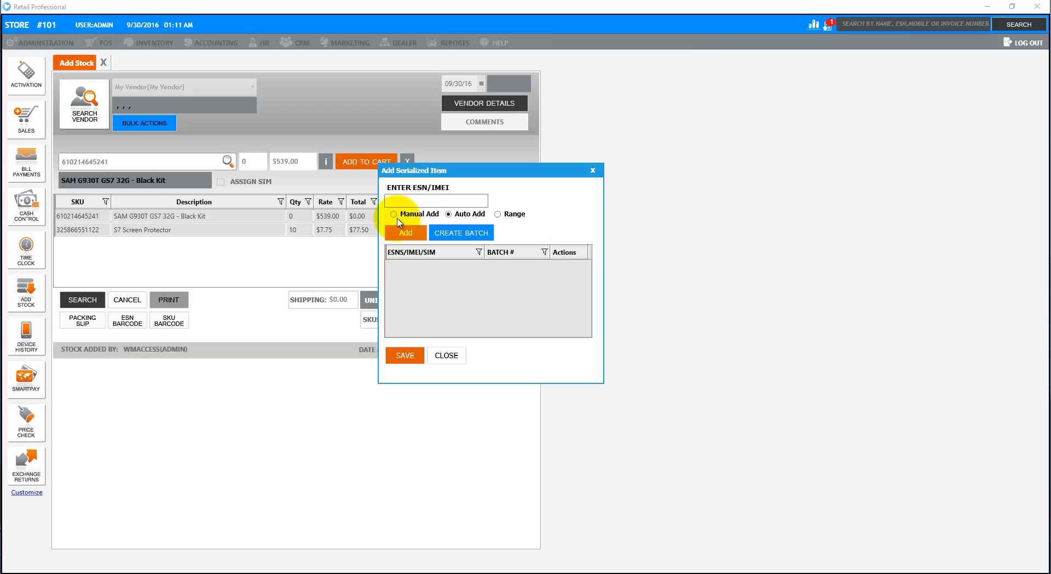
pyautogui.click(411, 201)
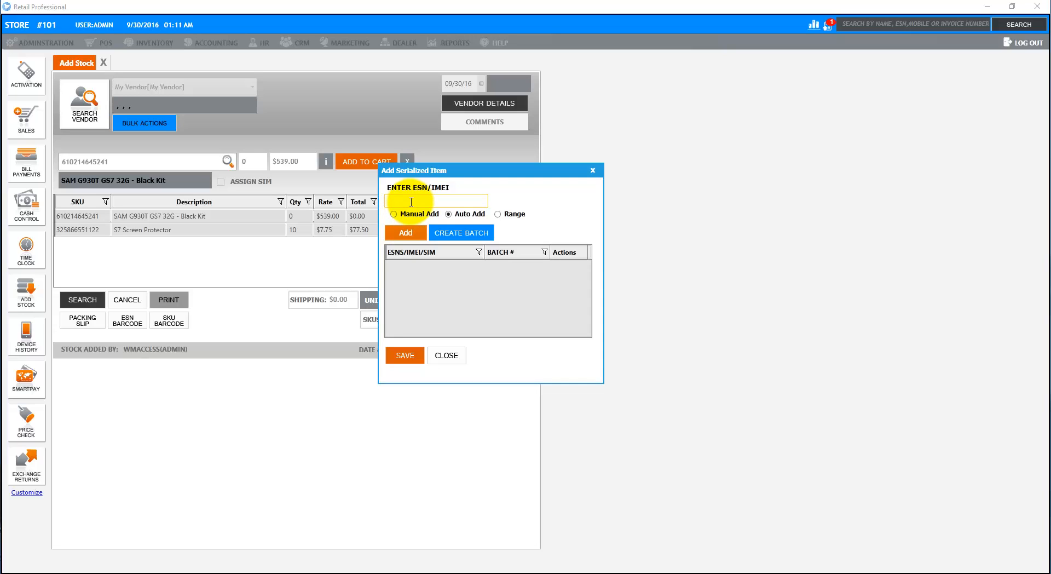
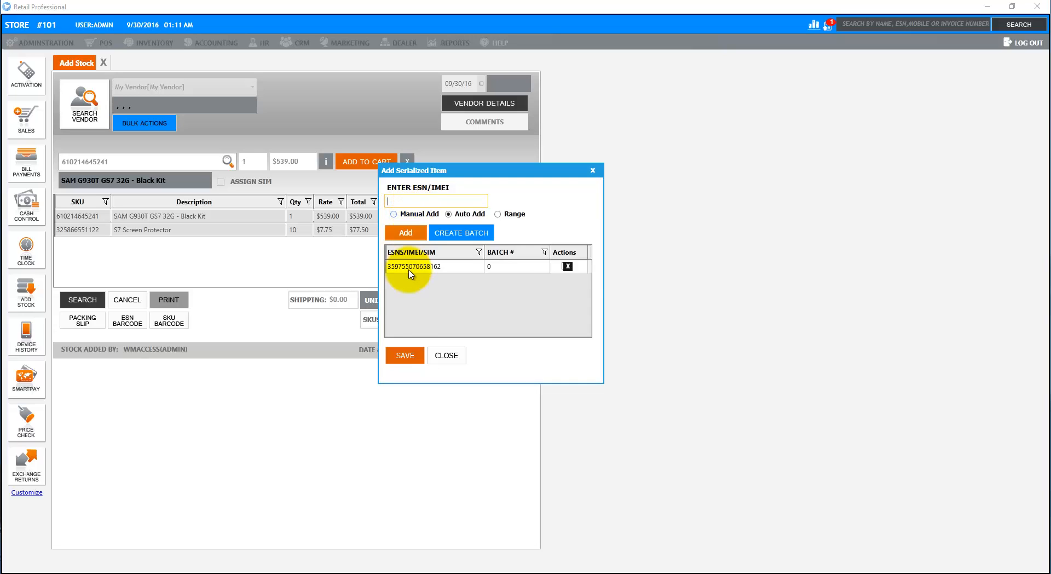
pyautogui.click(406, 356)
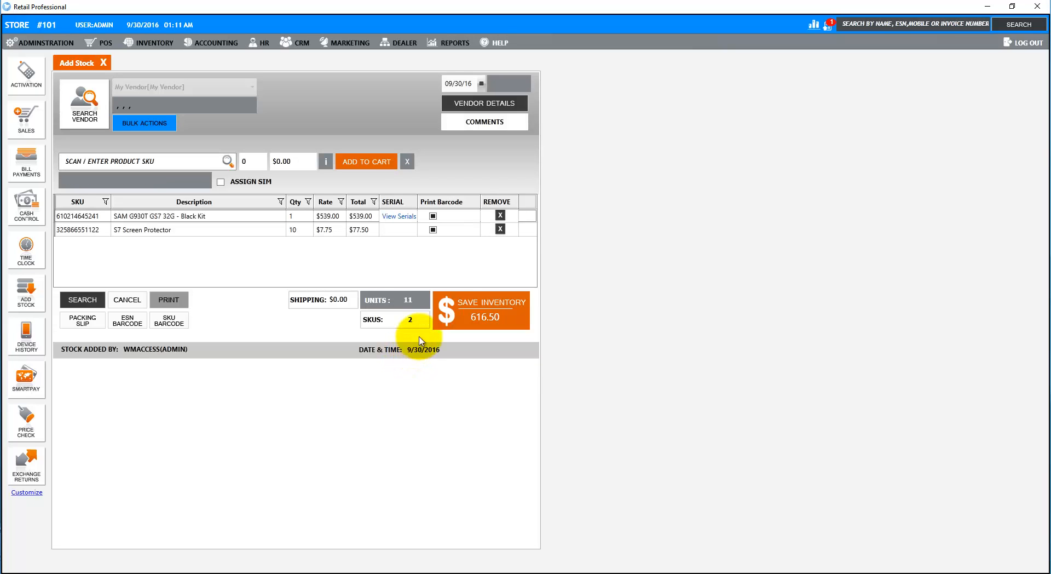
# - Try saving the inventory, back out at the invoice mismatch, and review the vendor invoice details
pyautogui.click(474, 304)
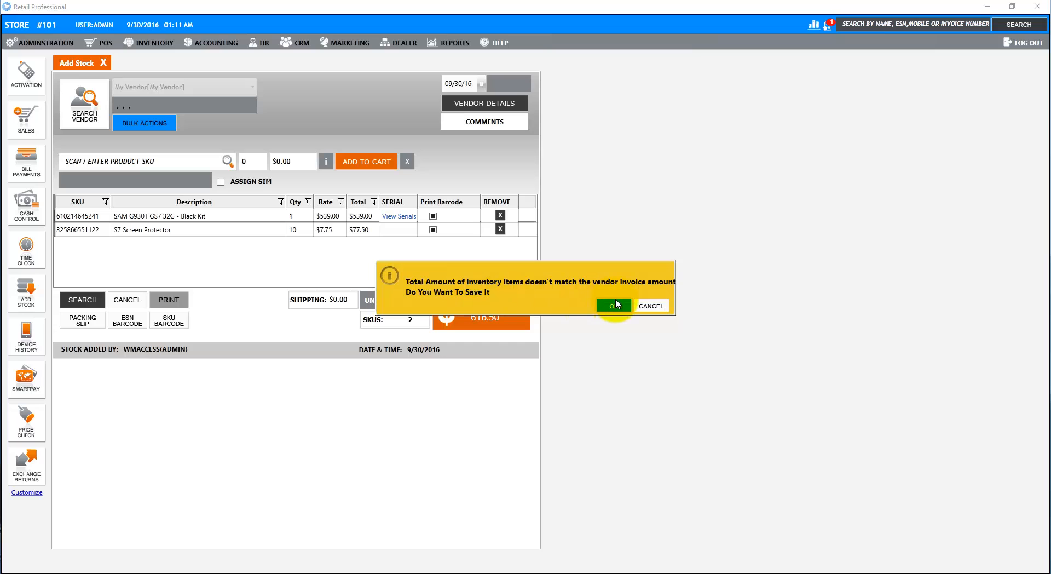
pyautogui.click(651, 306)
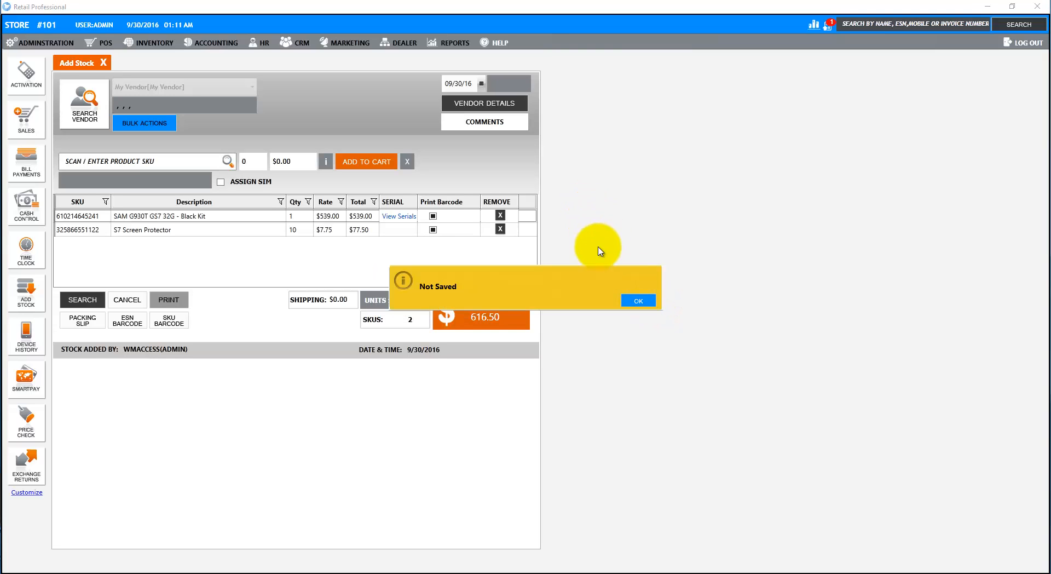
pyautogui.click(639, 305)
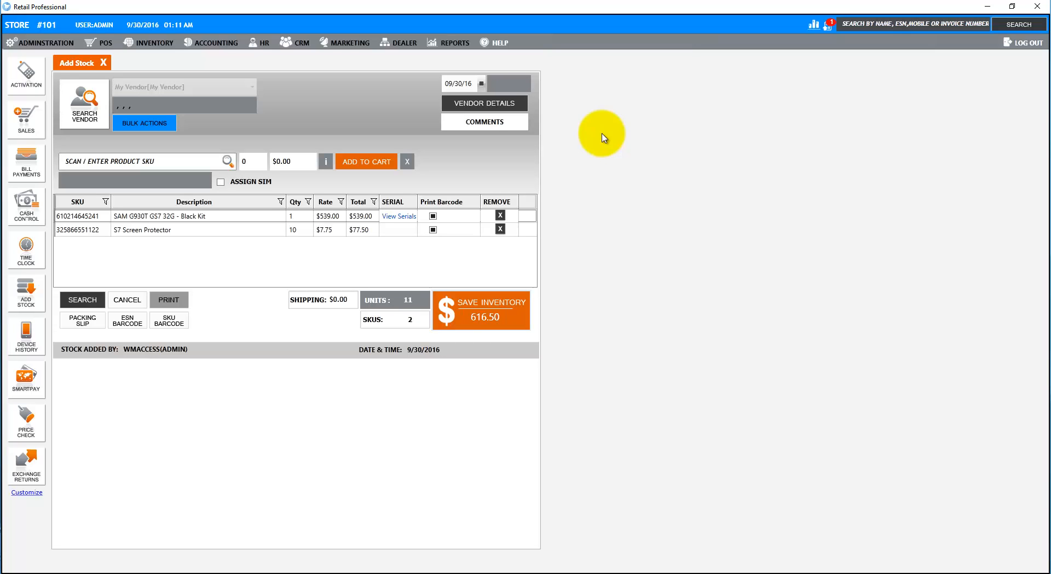
pyautogui.click(485, 103)
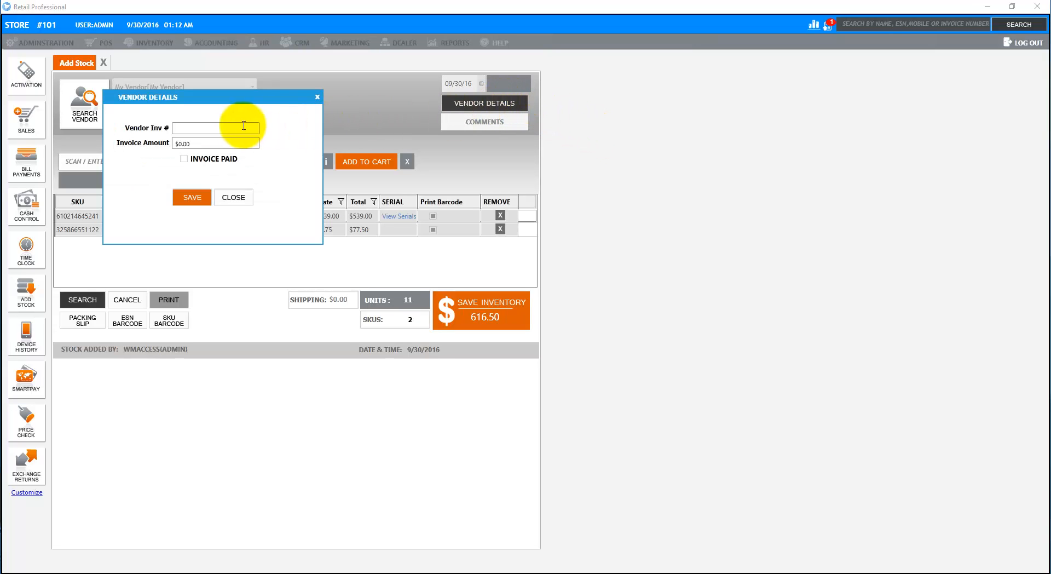
pyautogui.click(234, 199)
# - Save the received stock despite the invoice mismatch and close the Add Stock screen
pyautogui.click(452, 312)
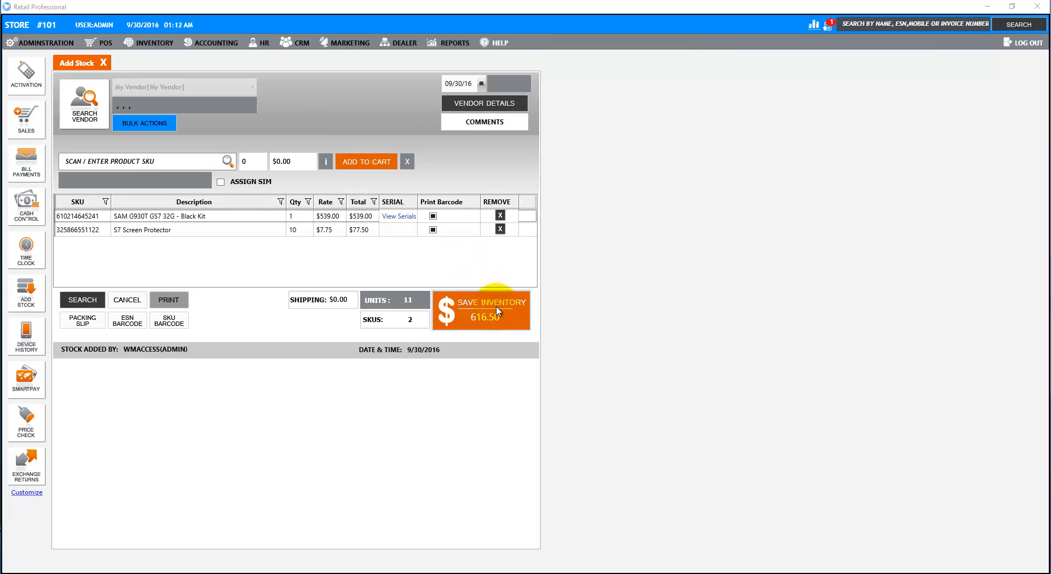
pyautogui.click(613, 306)
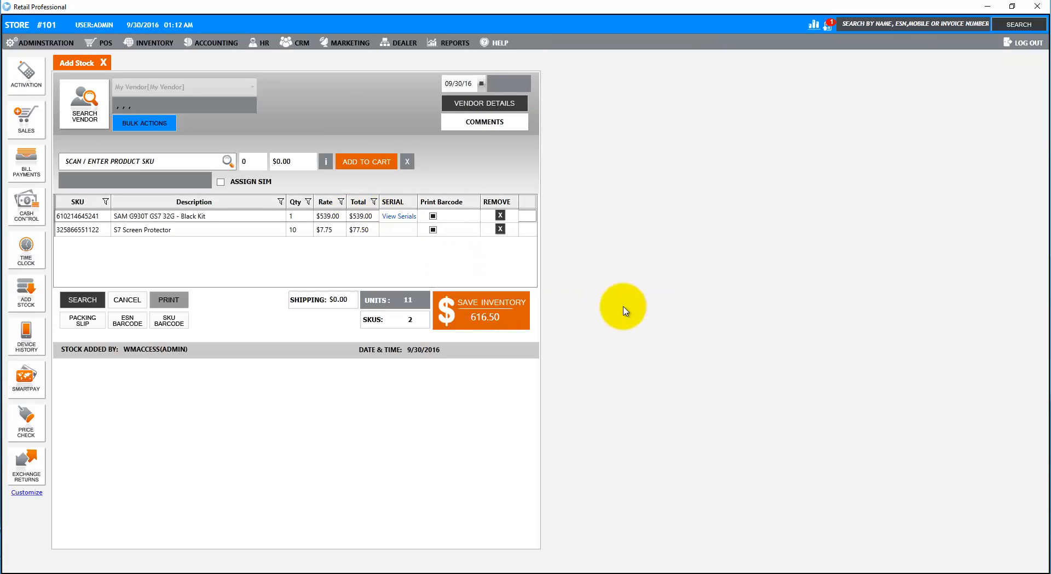
pyautogui.click(633, 300)
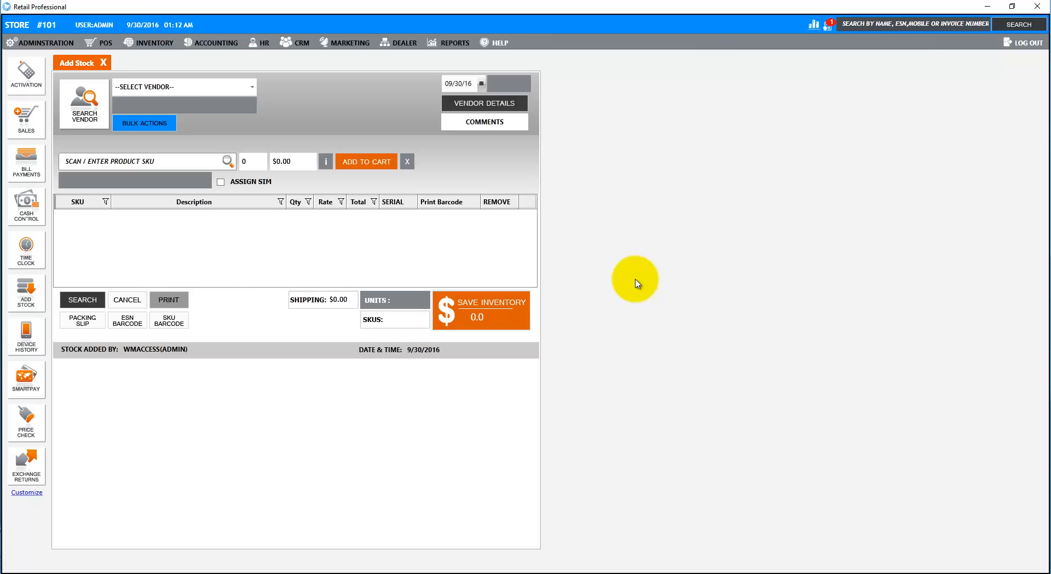
pyautogui.click(103, 63)
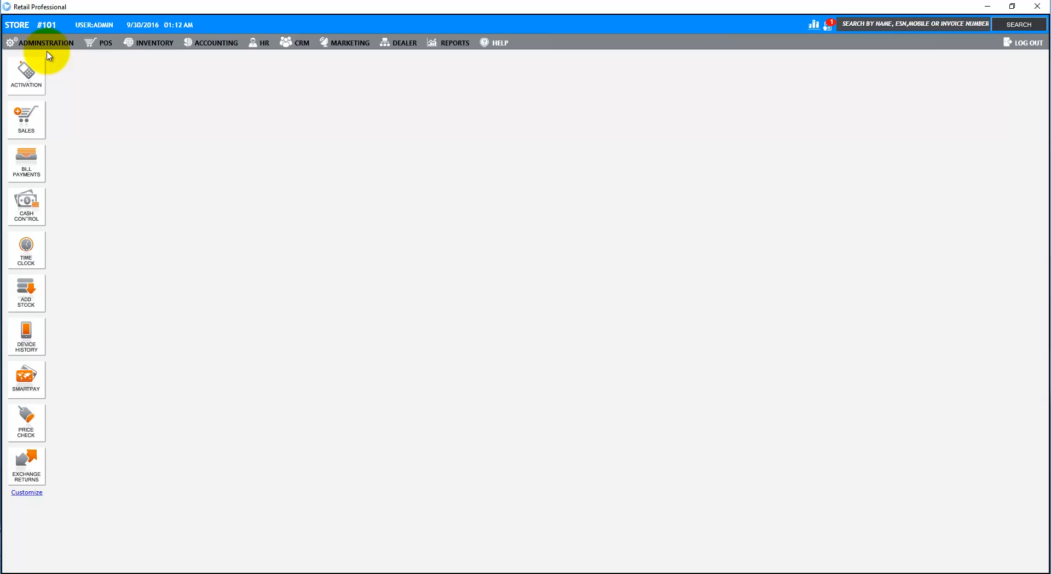
# - Open Carrier Management from Administration > Accounting > Carriers
pyautogui.click(40, 46)
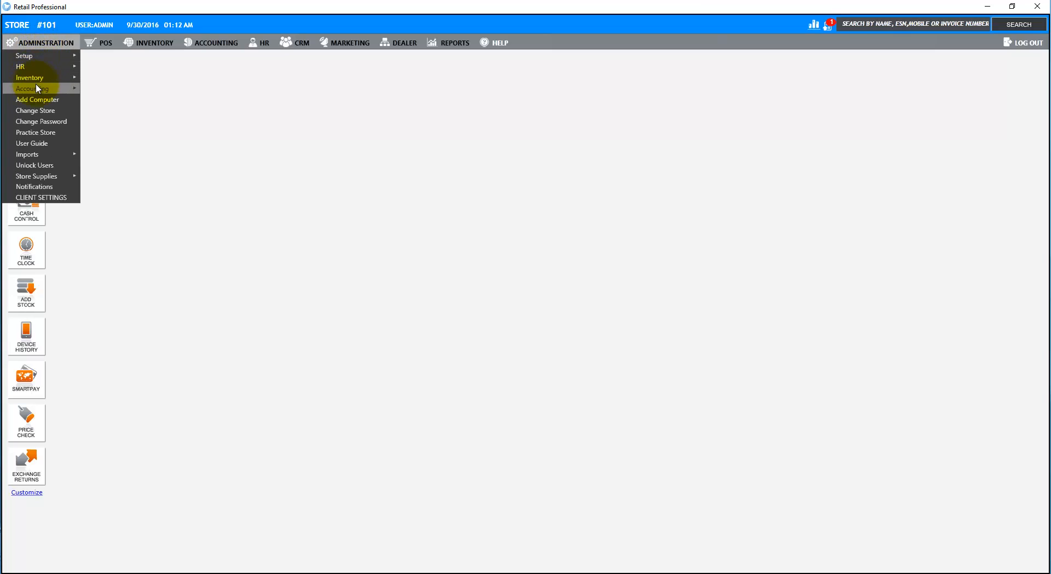
pyautogui.moveTo(37, 87)
pyautogui.click(114, 90)
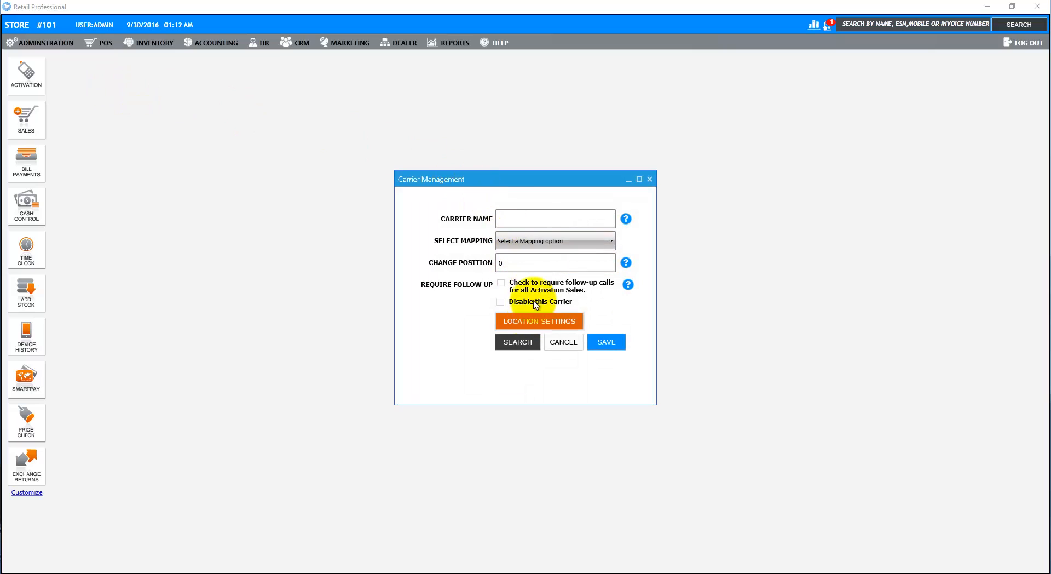
# - Create and save a 'Boost Mobile' carrier mapped to Boost, then close the window
pyautogui.click(530, 217)
pyautogui.write('Boo')
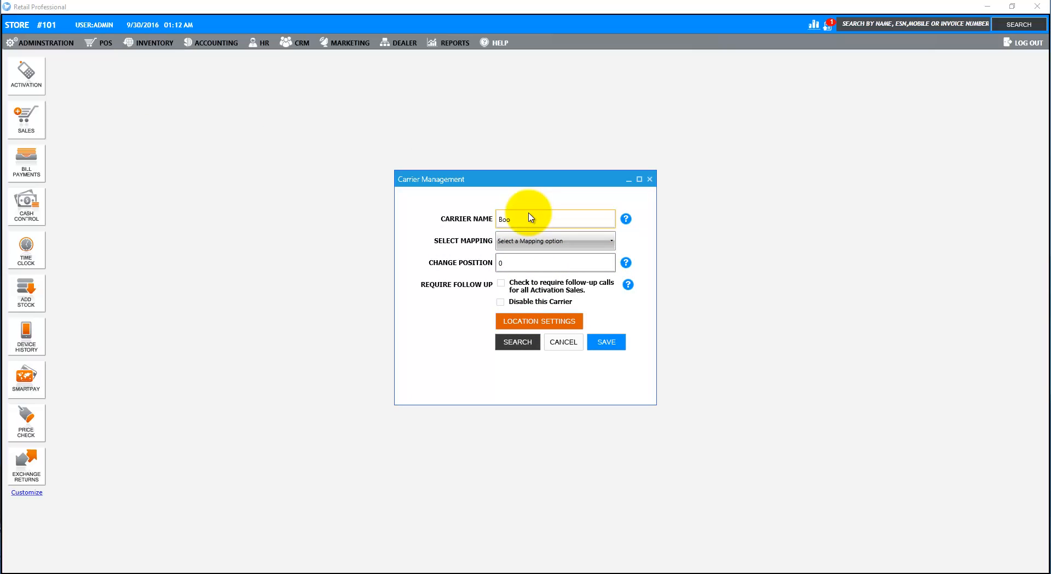
pyautogui.write('st Mobile')
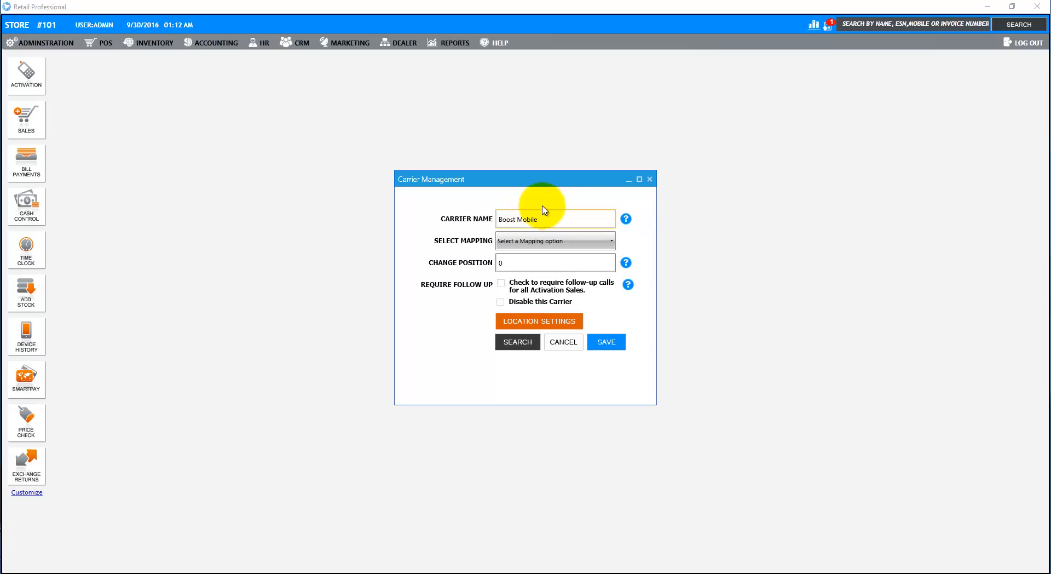
pyautogui.click(592, 244)
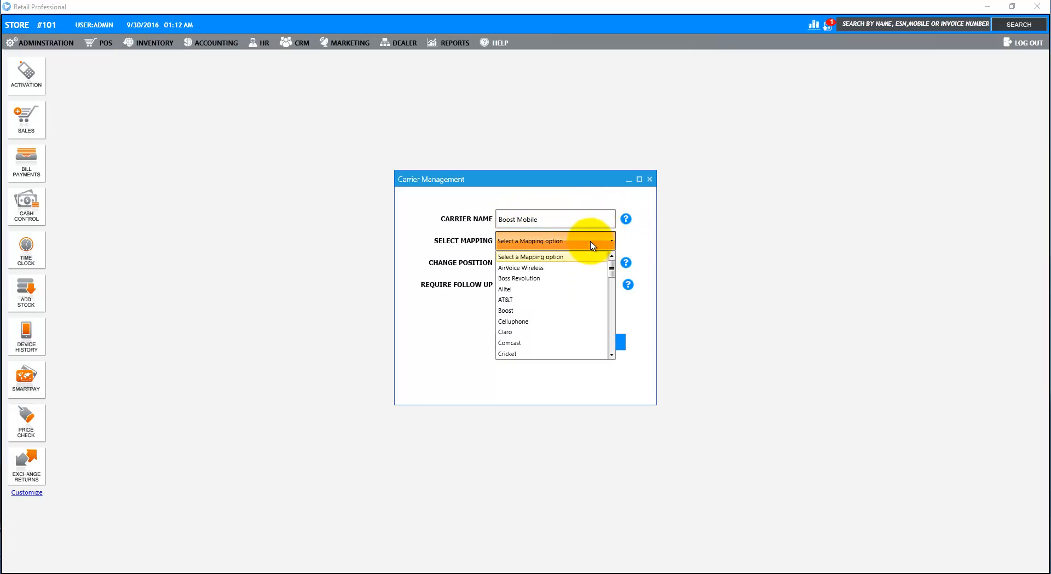
pyautogui.click(530, 310)
pyautogui.click(605, 343)
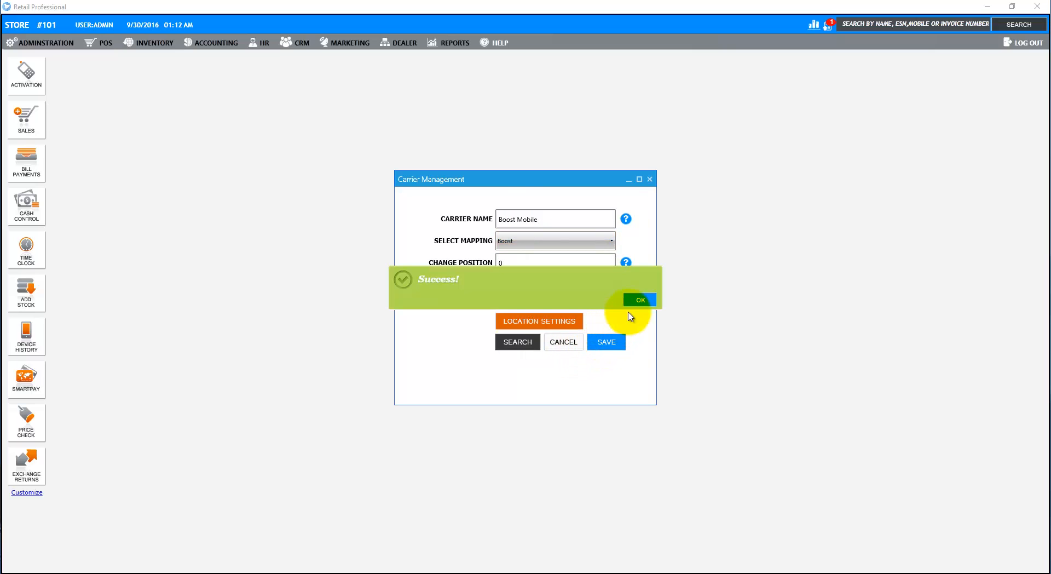
pyautogui.click(642, 301)
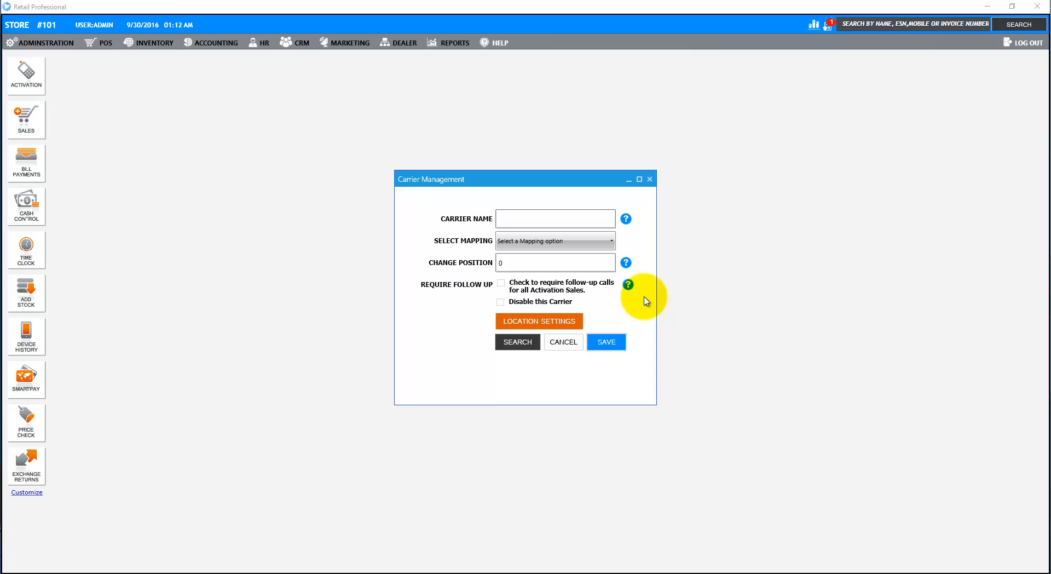
pyautogui.click(650, 179)
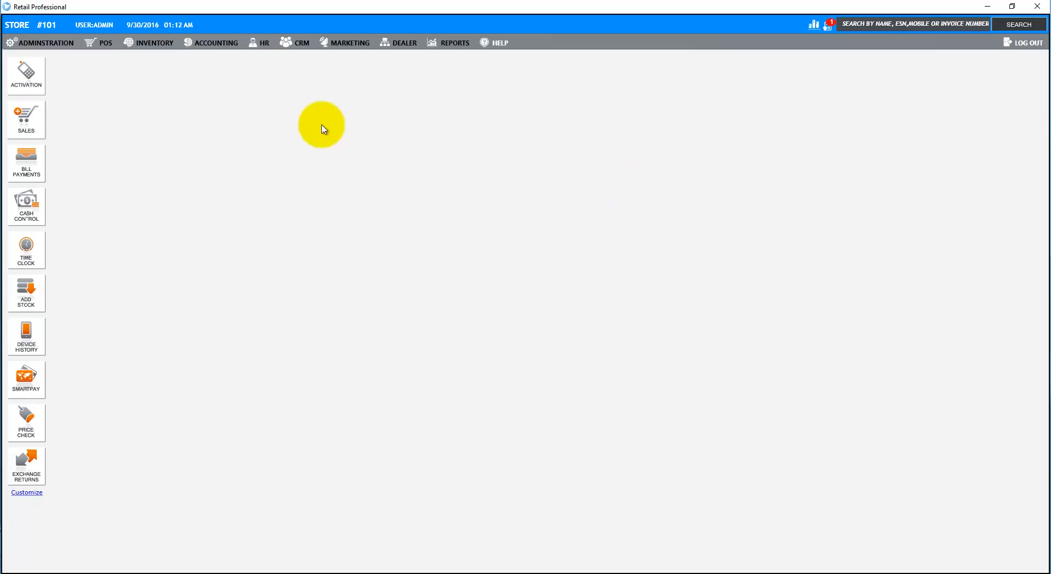
# - Open Manage Plans and enter plan code '$55 Monthly' with an unlimited Talk and Text description
pyautogui.click(43, 46)
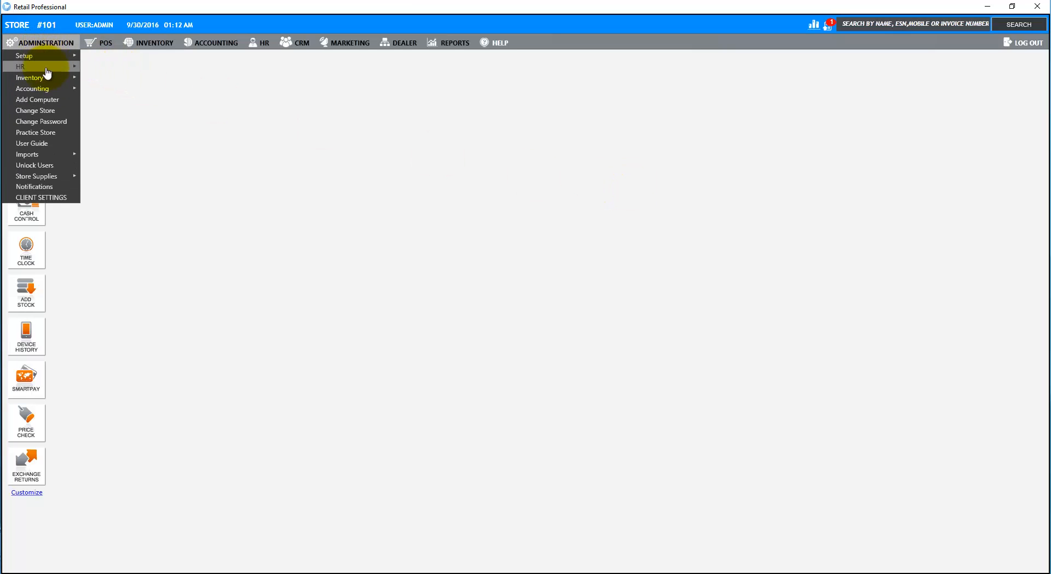
pyautogui.moveTo(46, 87)
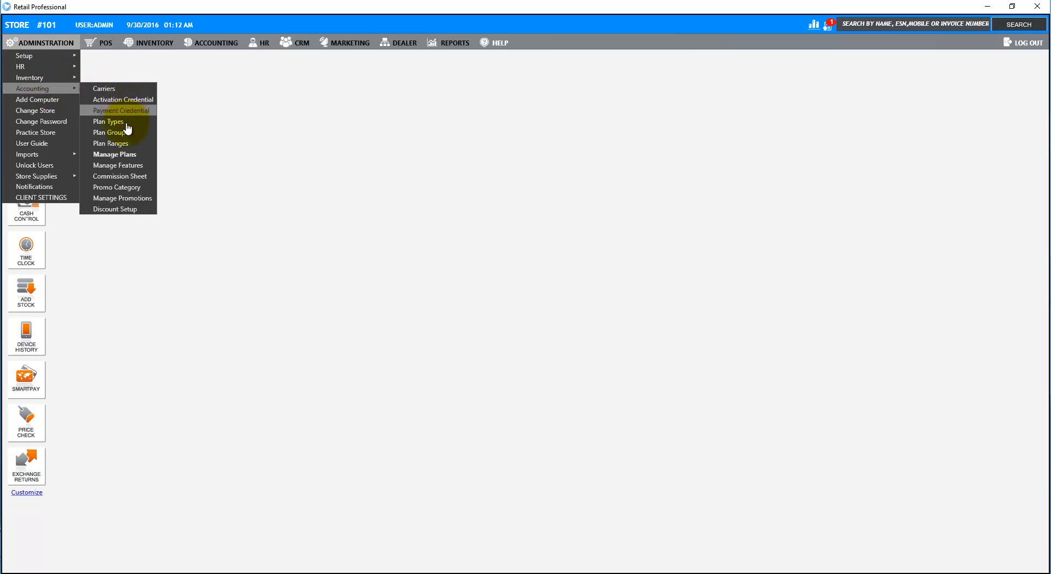
pyautogui.click(124, 154)
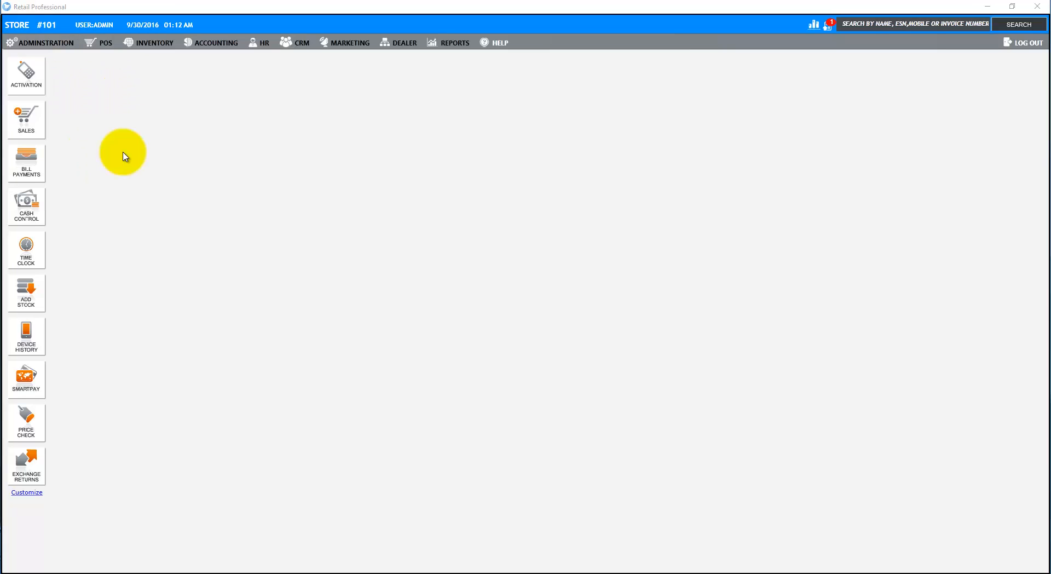
pyautogui.click(415, 182)
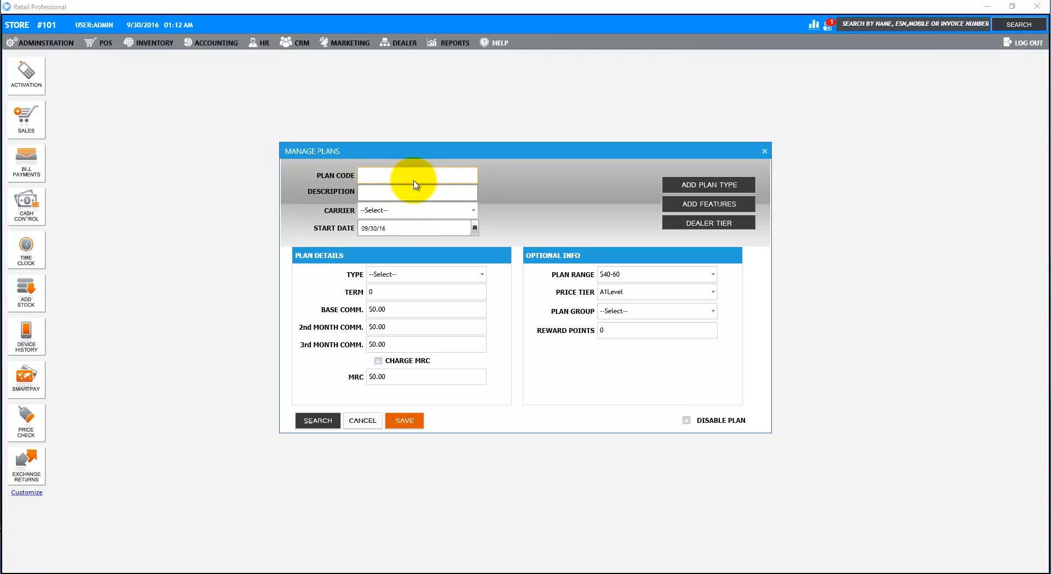
pyautogui.write('$55 Monthly')
pyautogui.press('Tab')
pyautogui.write('$55 Month')
pyautogui.write('lyu')
pyautogui.write('unlimited Ta')
pyautogui.write('lk an')
pyautogui.write('d Text')
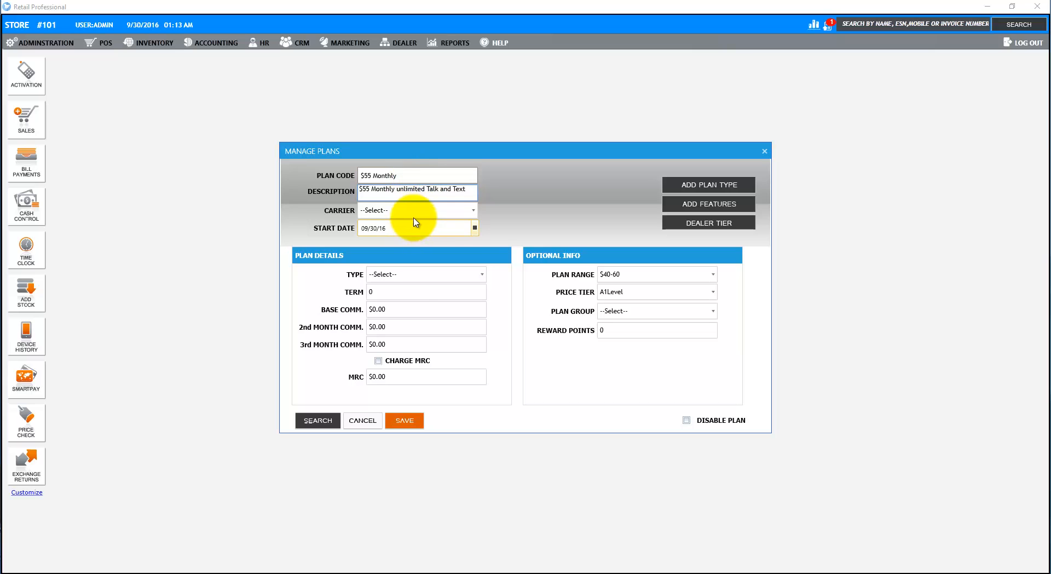
# - Assign the plan to Boost Mobile, type New, base commission 55, and save it
pyautogui.click(413, 211)
pyautogui.click(398, 253)
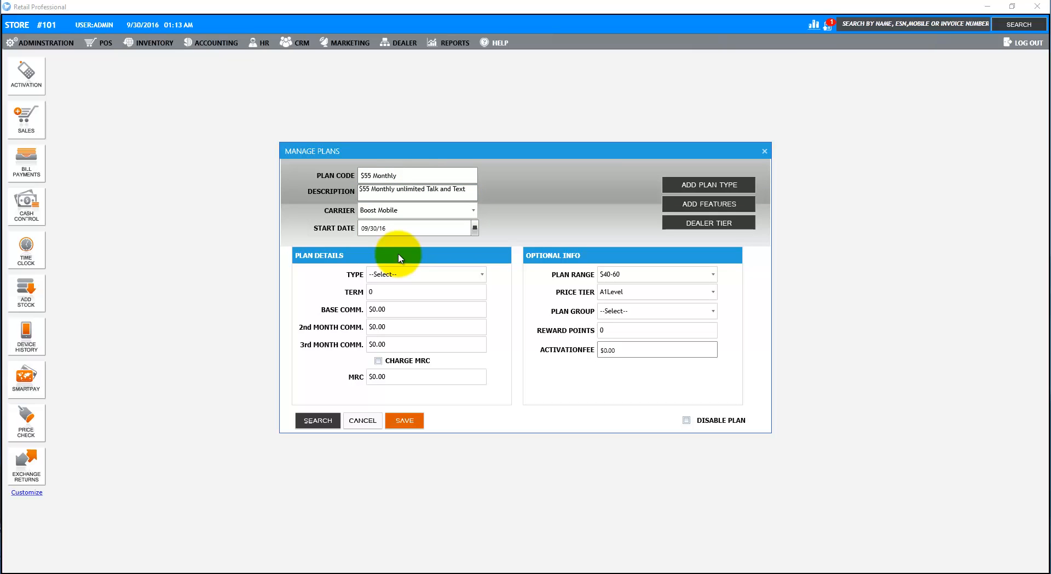
pyautogui.click(385, 273)
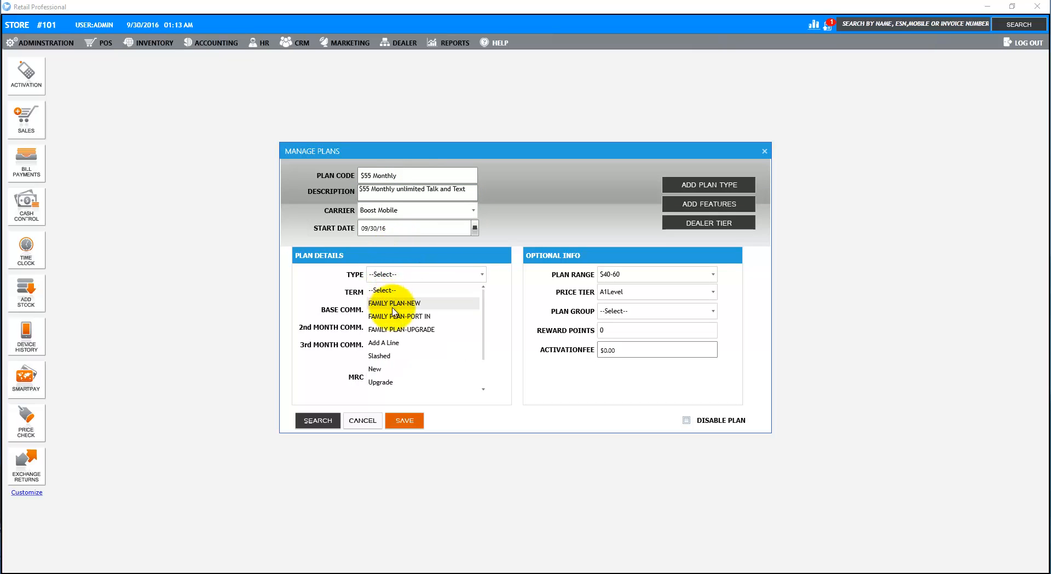
pyautogui.click(377, 368)
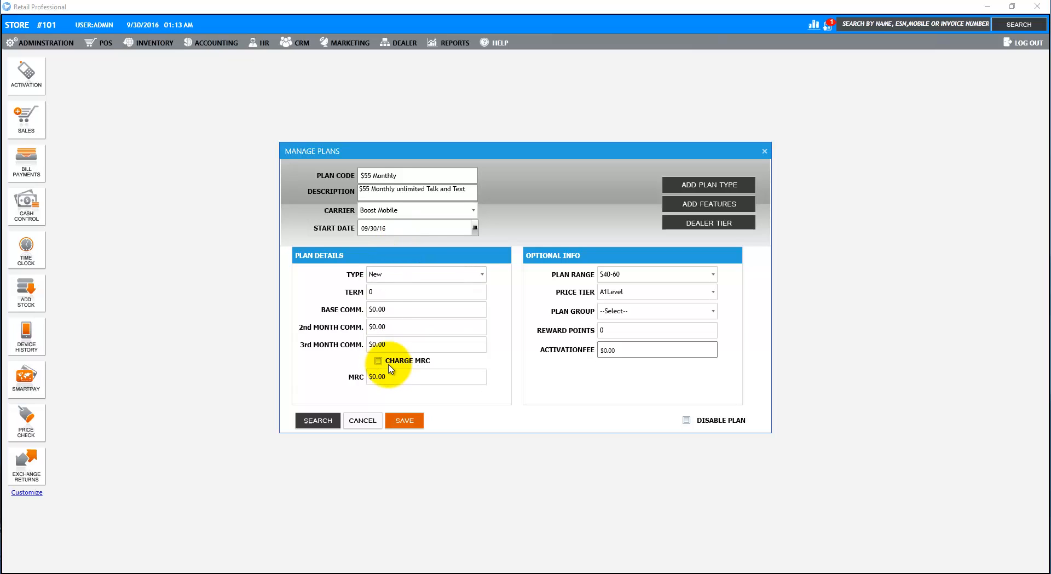
pyautogui.click(392, 307)
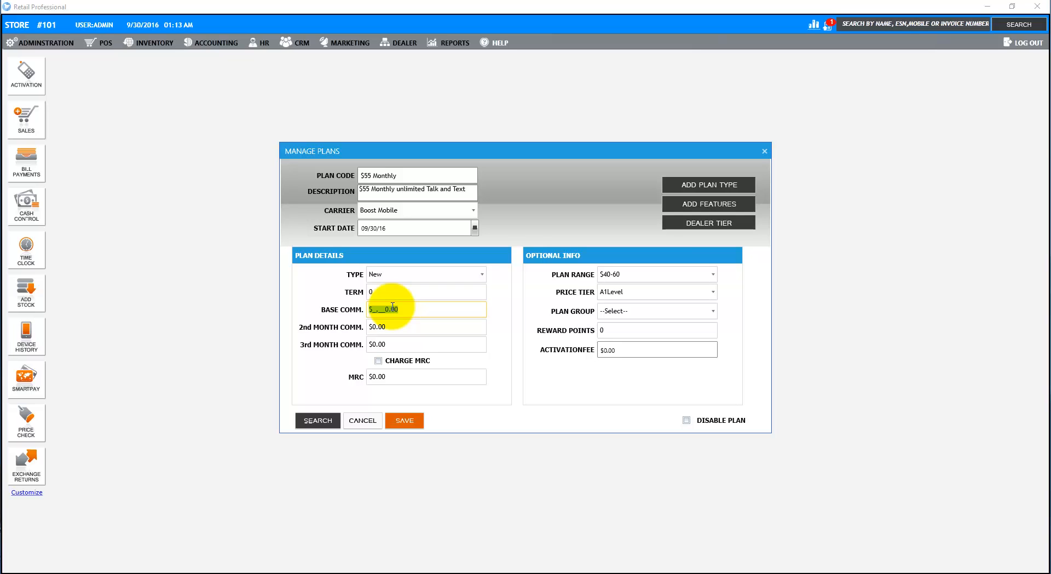
pyautogui.write('55')
pyautogui.click(405, 419)
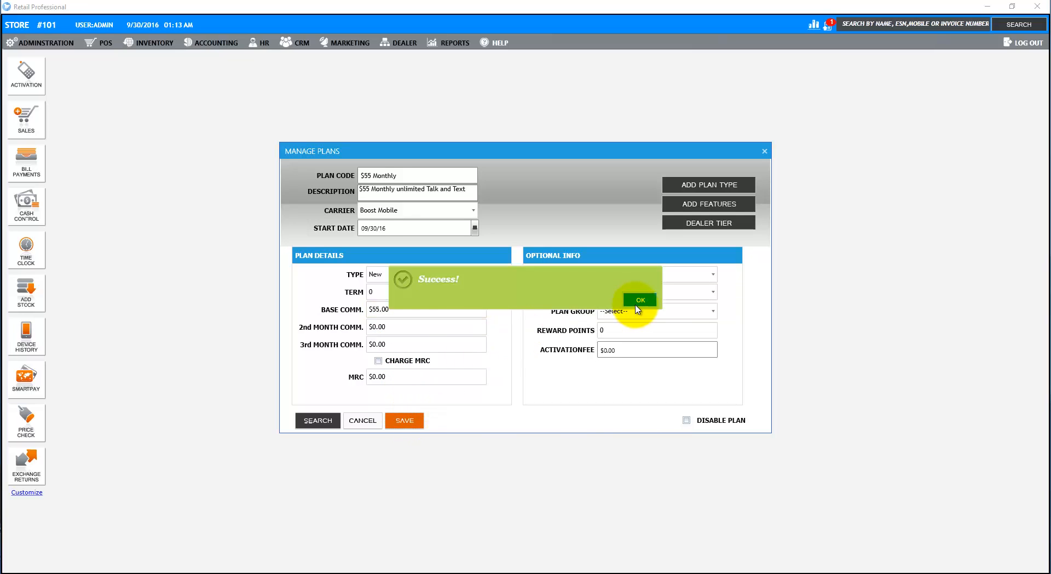
pyautogui.click(638, 300)
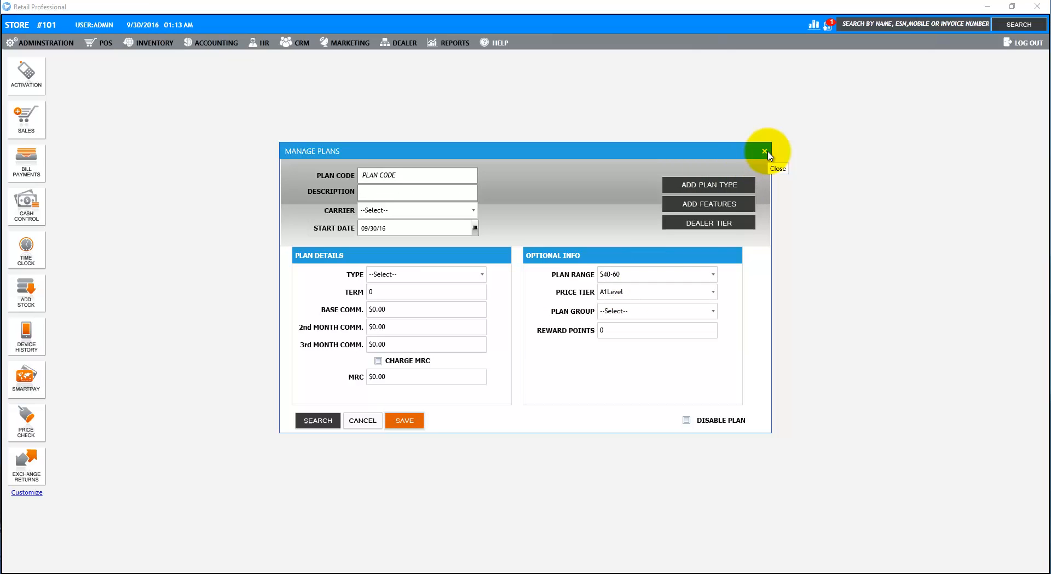
pyautogui.click(764, 151)
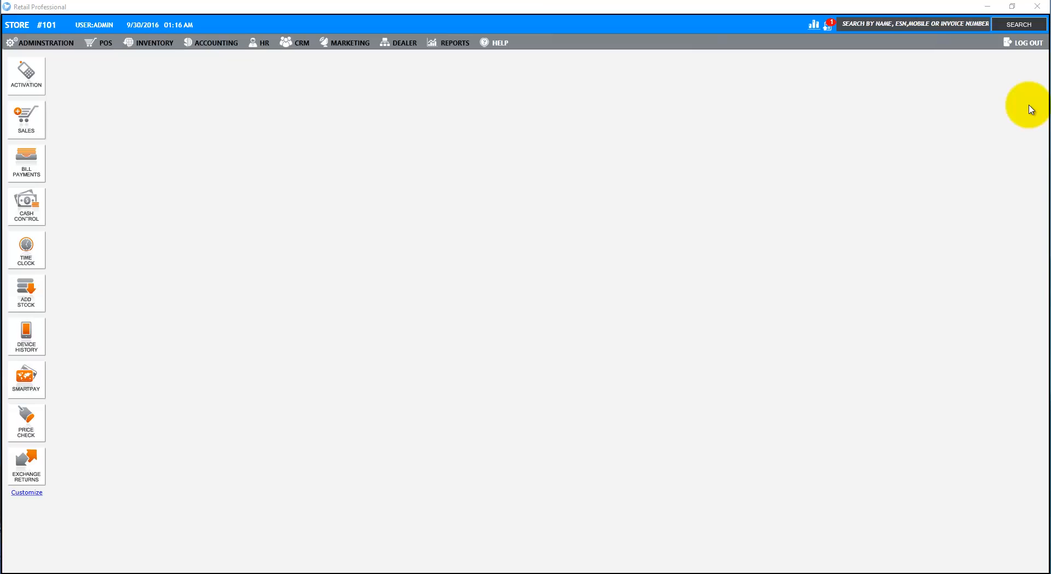
# - Start a Boost Mobile activation, sign in to the portal and acknowledge the alerts
pyautogui.click(22, 76)
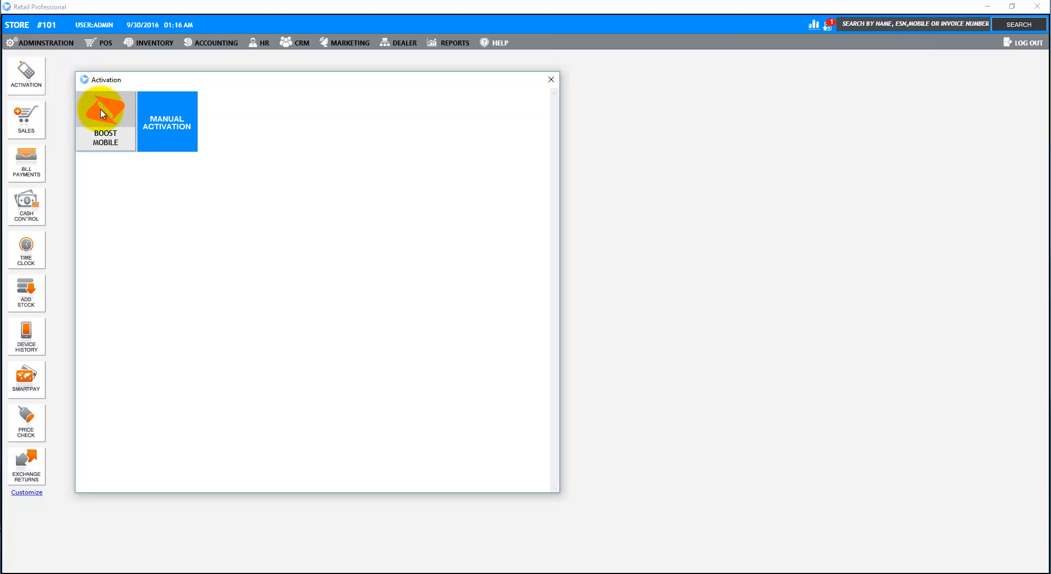
pyautogui.click(101, 113)
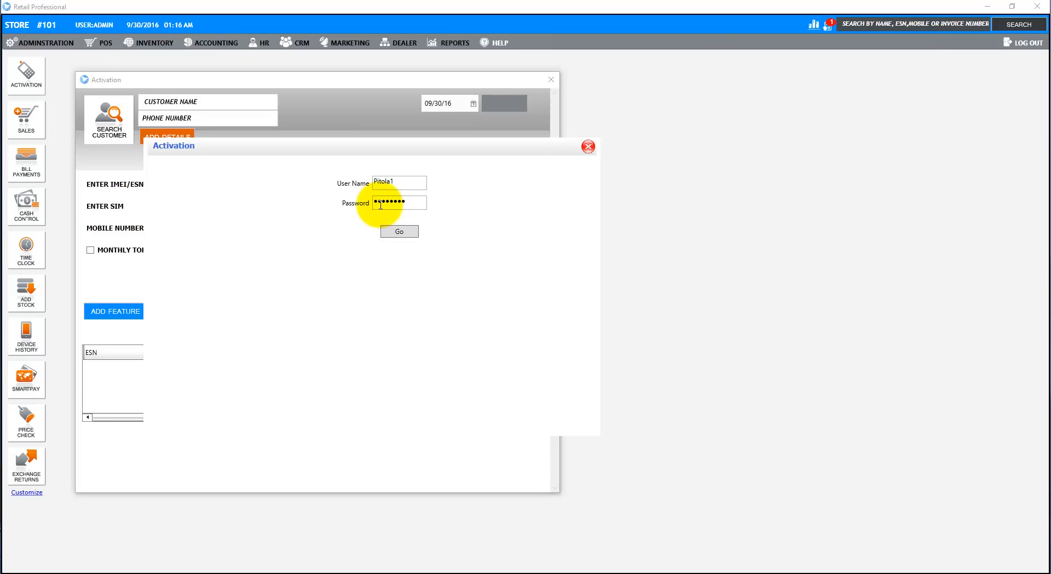
pyautogui.click(392, 230)
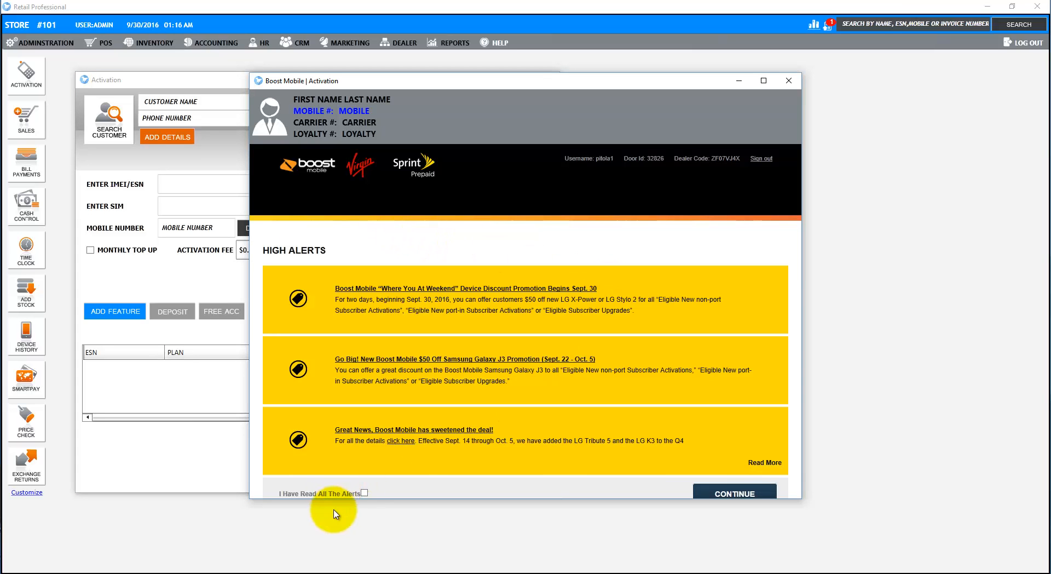
pyautogui.click(364, 493)
pyautogui.click(710, 495)
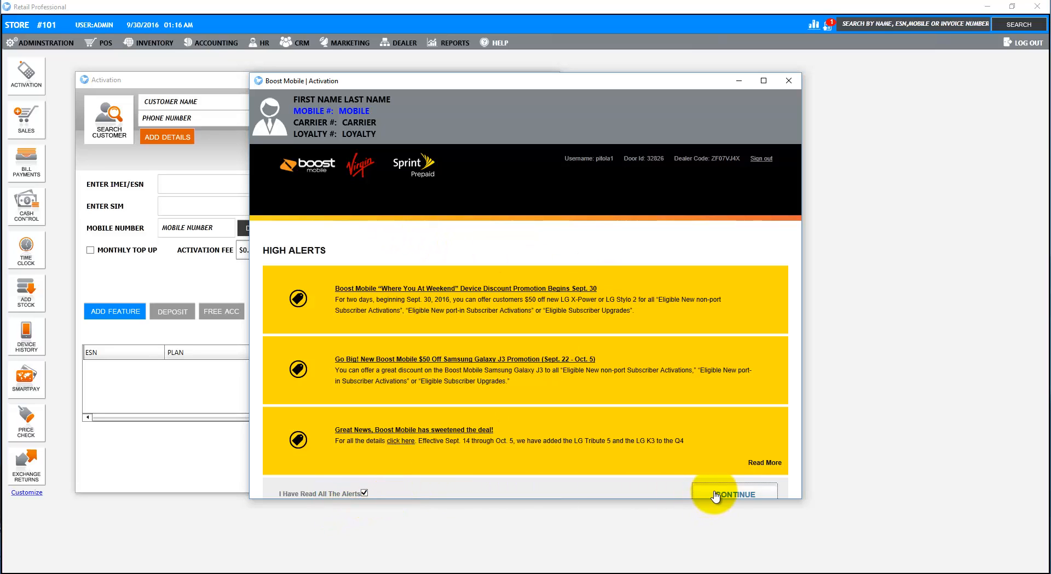
# - On the Boost Activation page, enter, confirm and check the device serial number
pyautogui.click(376, 197)
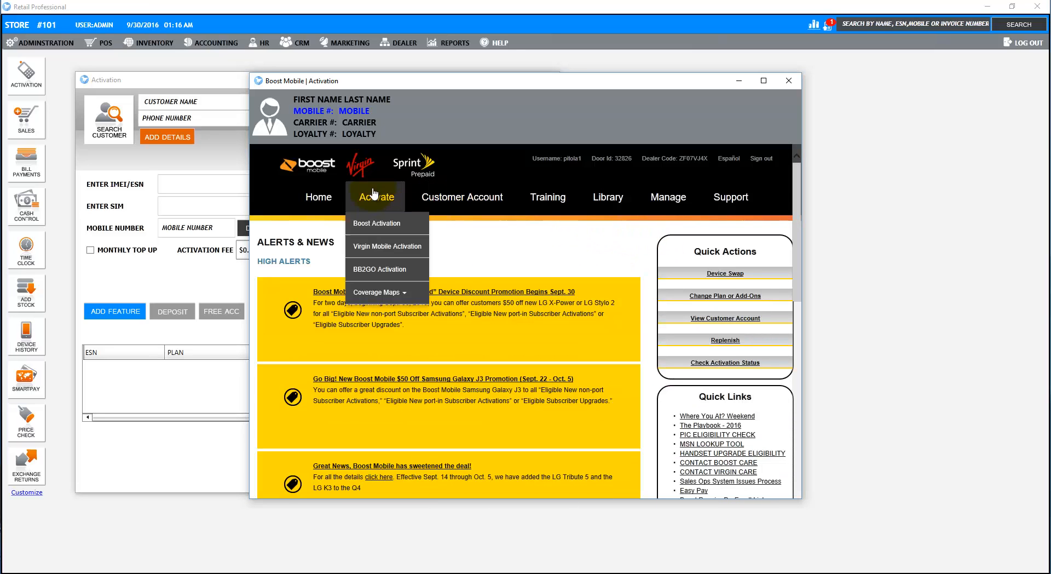
pyautogui.click(375, 223)
pyautogui.click(404, 399)
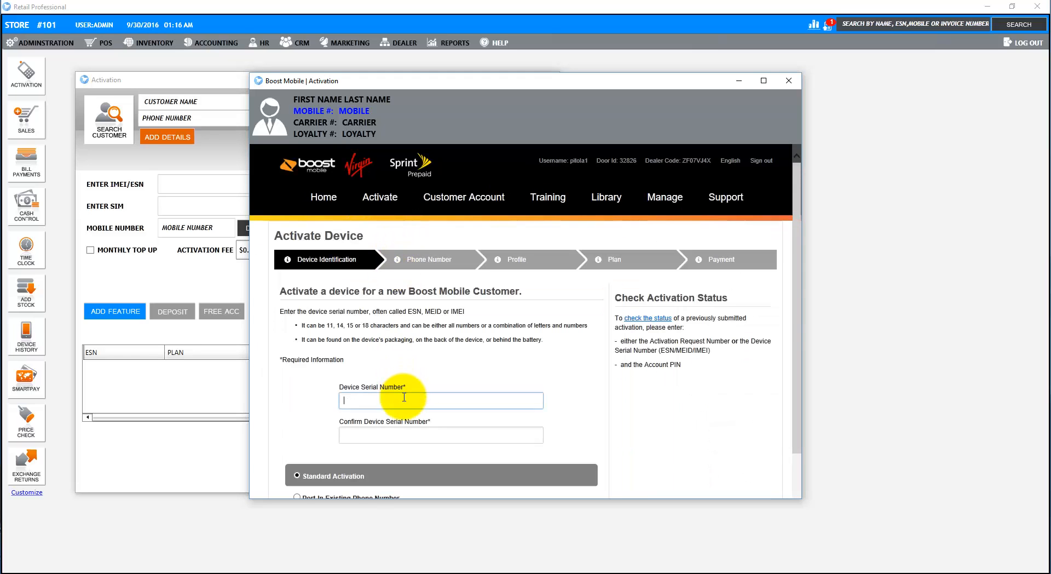
pyautogui.hotkey('ctrl', 'v')
pyautogui.click(410, 434)
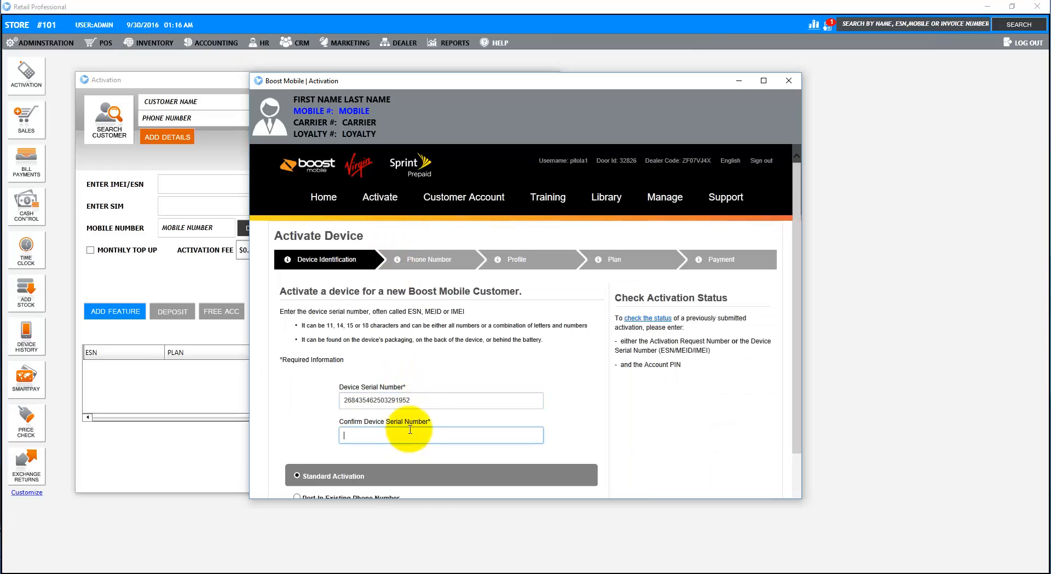
pyautogui.hotkey('ctrl', 'v')
pyautogui.scroll(-1, 499, 470)
pyautogui.click(522, 493)
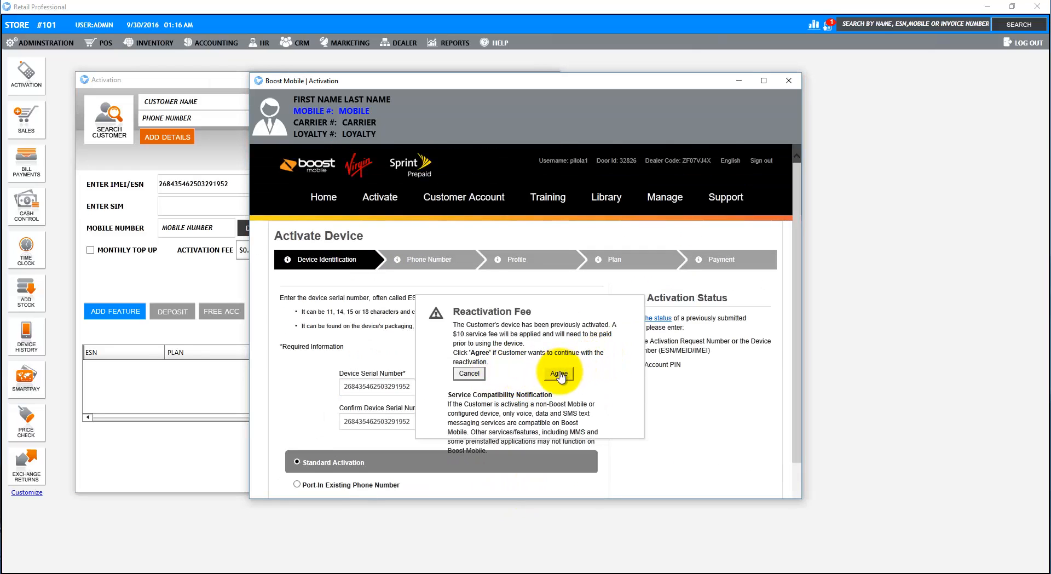
# - Accept the reactivation fee, enter the customer's zip code and choose the area code
pyautogui.click(559, 373)
pyautogui.moveTo(582, 89); pyautogui.dragTo(779, 44)
pyautogui.click(572, 319)
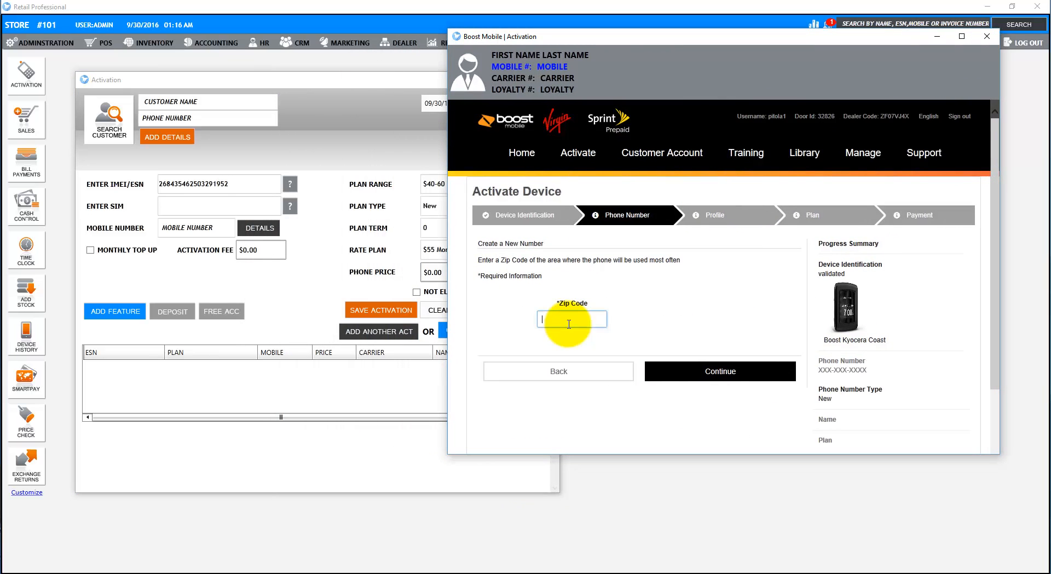
pyautogui.write('10019')
pyautogui.click(769, 376)
pyautogui.scroll(-1, 821, 395)
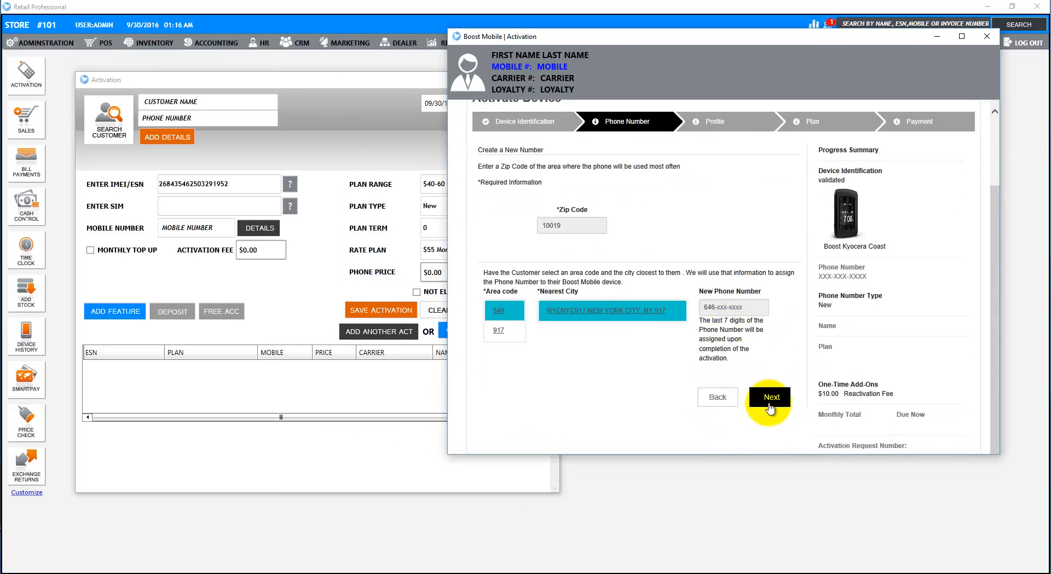
pyautogui.click(837, 399)
# - Confirm the age consent and fill in the customer's name, address, state, zip and email
pyautogui.click(486, 277)
pyautogui.scroll(-1, 487, 279)
pyautogui.click(482, 277)
pyautogui.write('Renee')
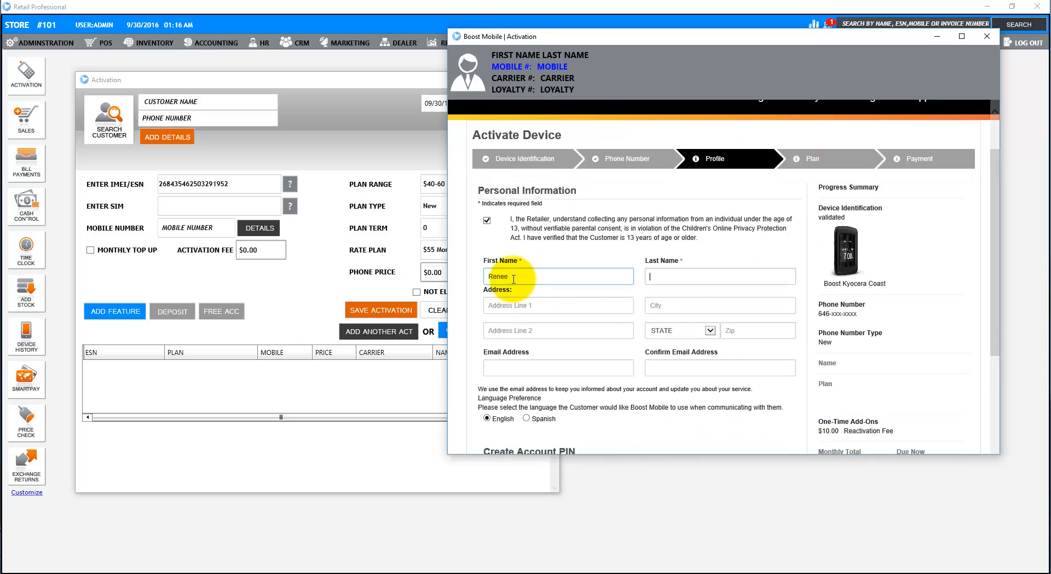
pyautogui.press('Tab')
pyautogui.write('Demo')
pyautogui.press('Tab')
pyautogui.write('1 Penn Plza')
pyautogui.press('Tab')
pyautogui.press('Tab')
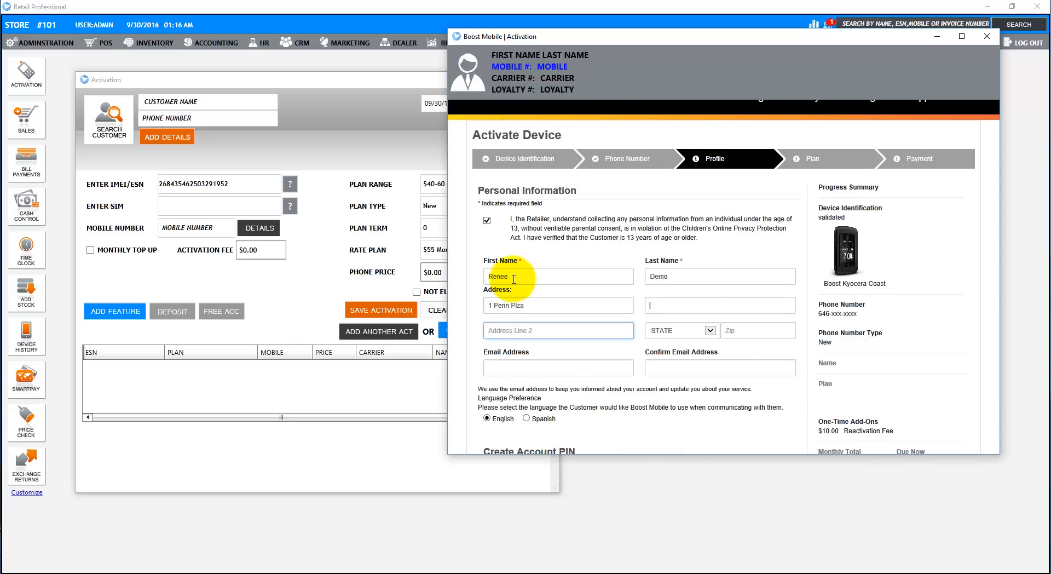
pyautogui.write('New York')
pyautogui.press('Tab')
pyautogui.write('NMy')
pyautogui.press('Tab')
pyautogui.write('10019')
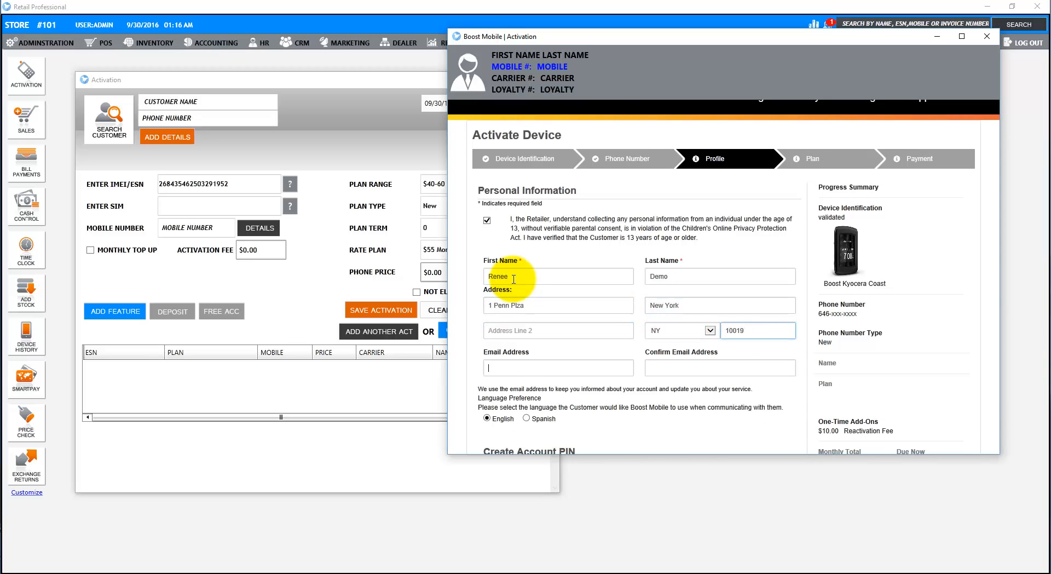
pyautogui.press('Tab')
pyautogui.press('Tab')
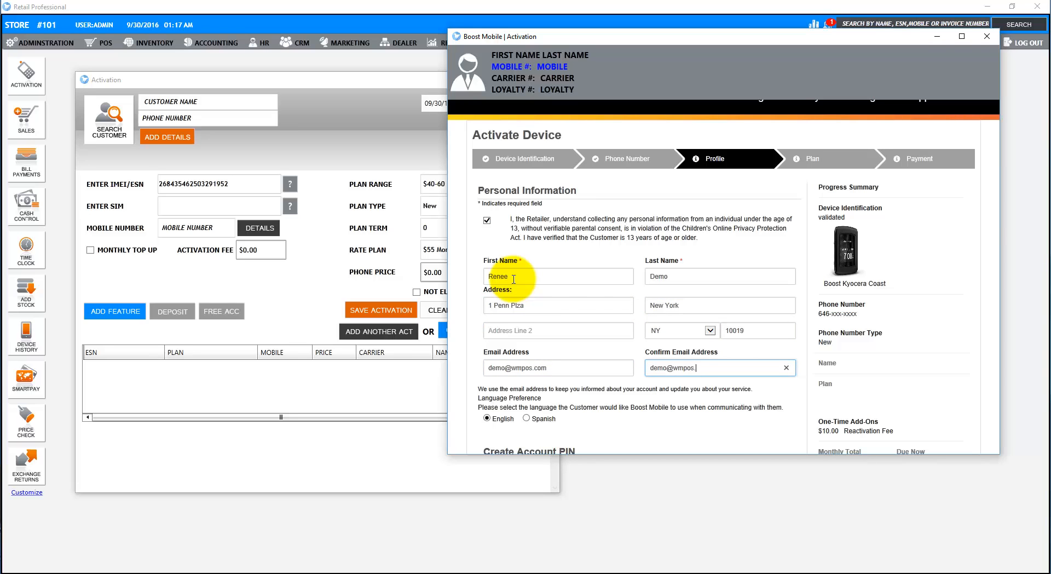
# - Set and confirm the account PIN, submit the profile and accept the customer's address
pyautogui.scroll(-2, 501, 258)
pyautogui.click(552, 413)
pyautogui.write('8888')
pyautogui.press('Tab')
pyautogui.write('8888')
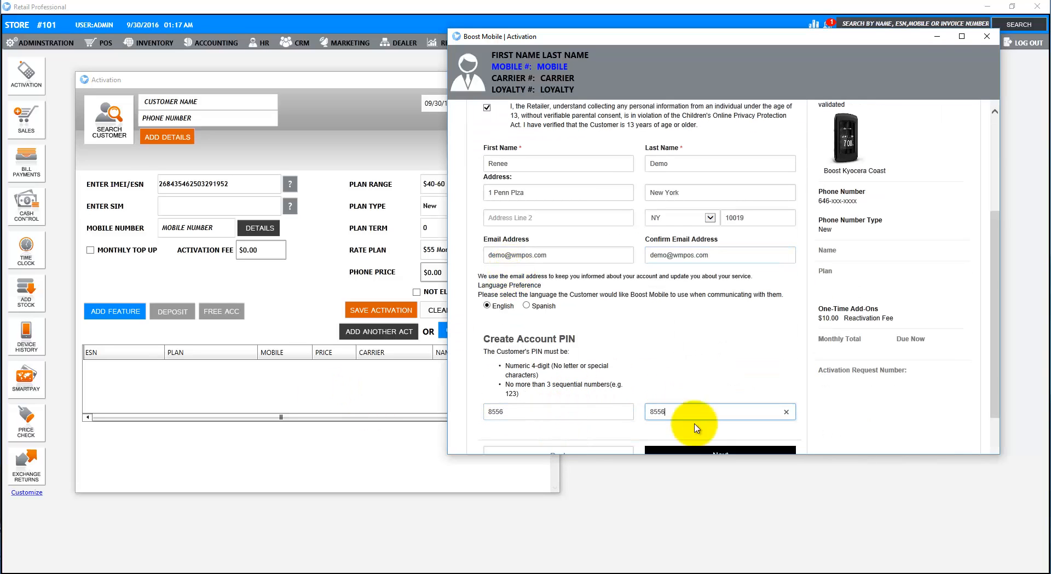
pyautogui.click(709, 450)
pyautogui.click(718, 395)
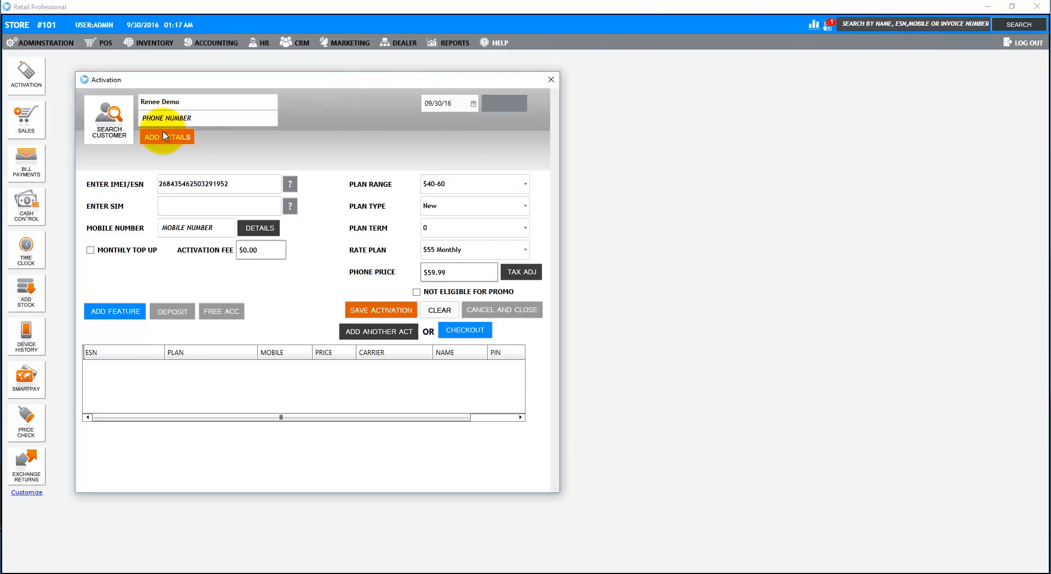
# - Choose the $55 Monthly rate plan, save the activation, and check out without adding a payment
pyautogui.click(165, 138)
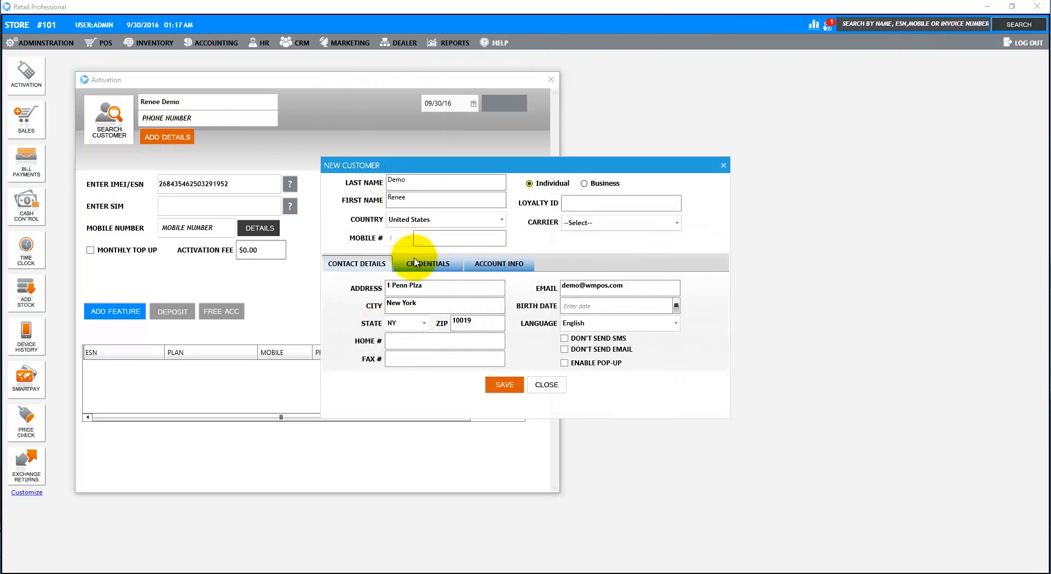
pyautogui.click(428, 263)
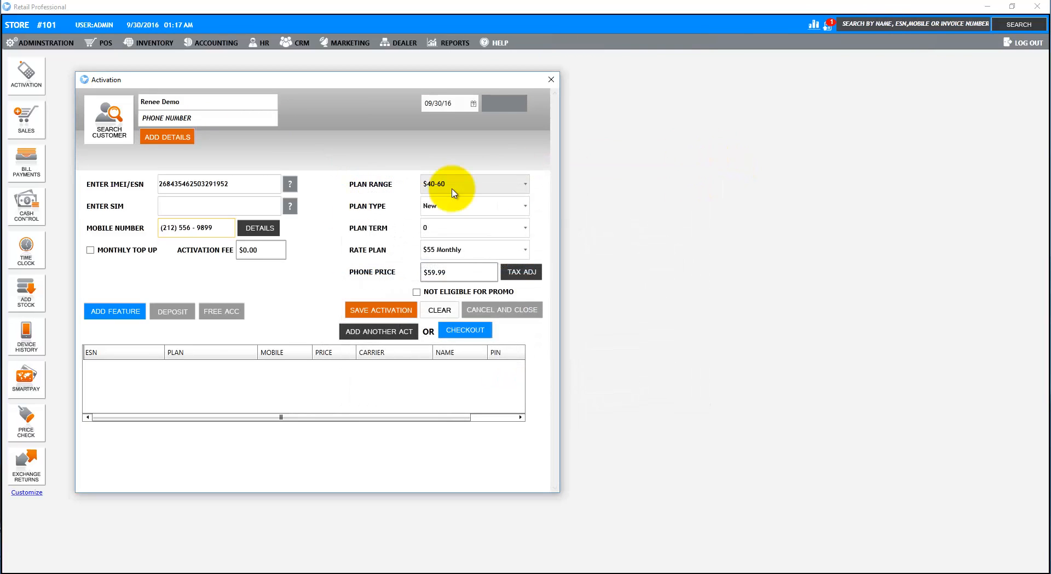
pyautogui.click(454, 254)
pyautogui.click(455, 257)
pyautogui.click(367, 312)
pyautogui.click(469, 330)
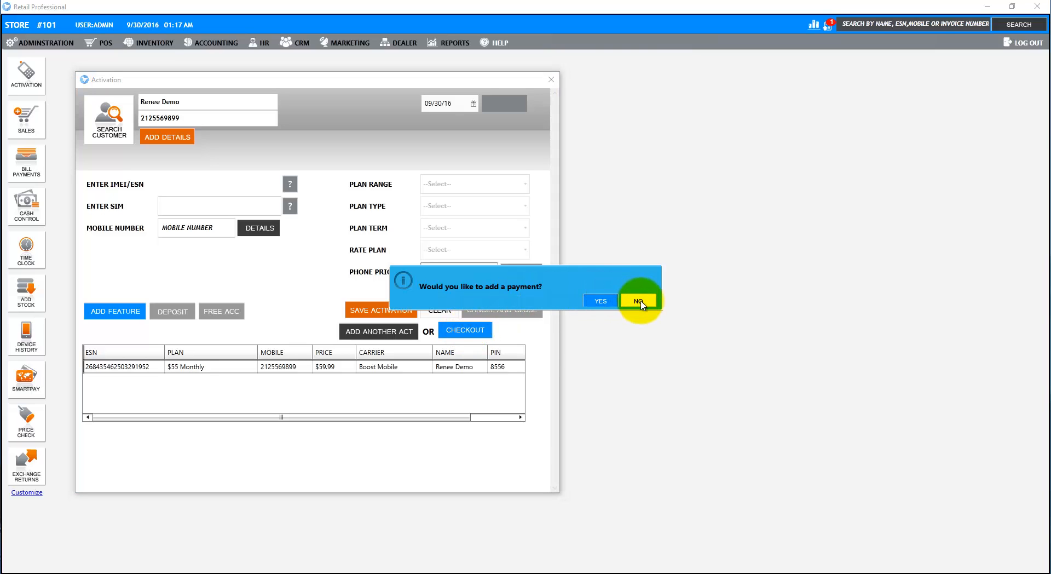
pyautogui.click(638, 301)
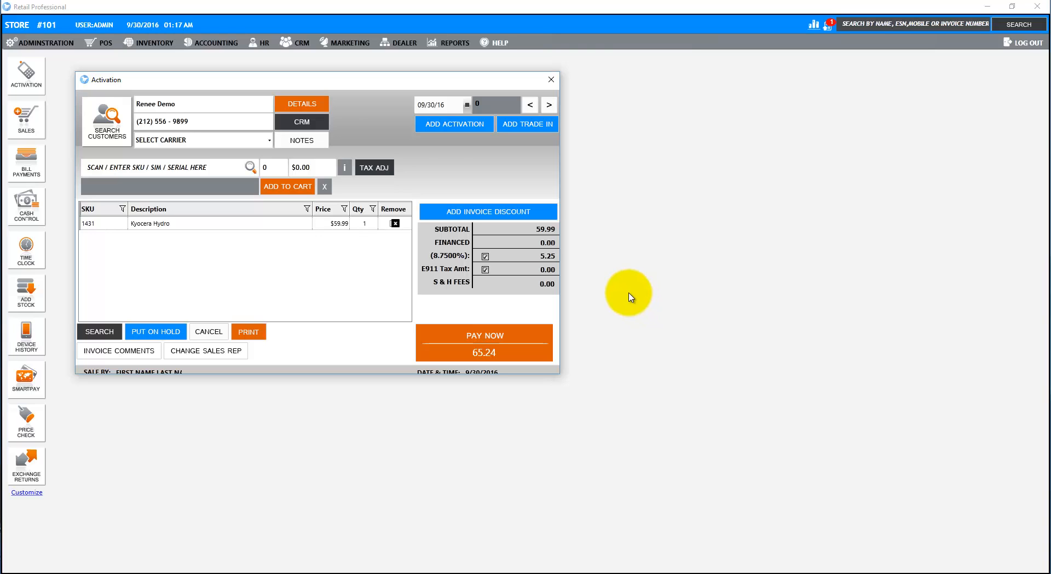
pyautogui.click(222, 169)
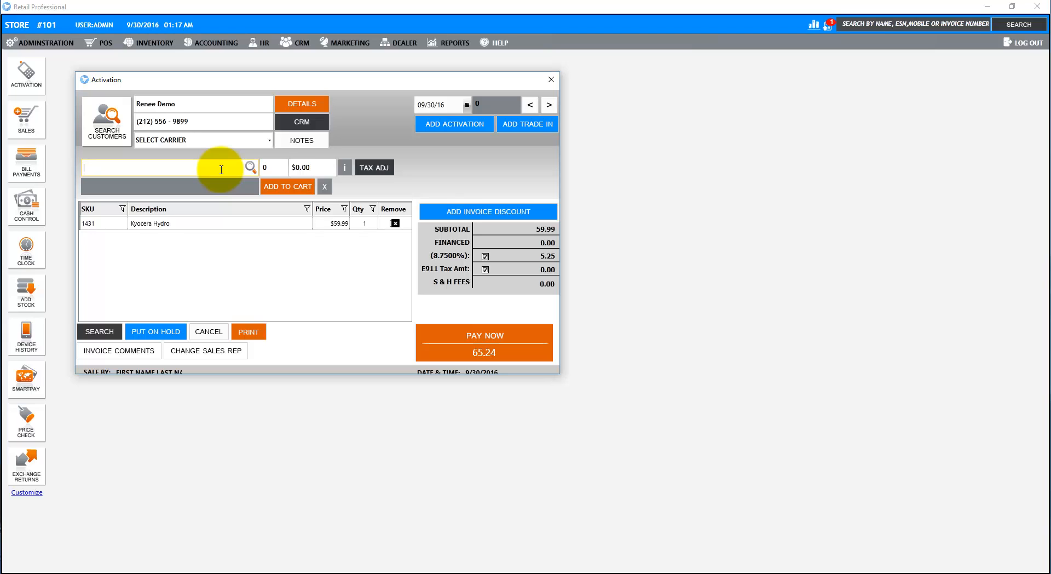
pyautogui.write('325866551122')
pyautogui.press('Return')
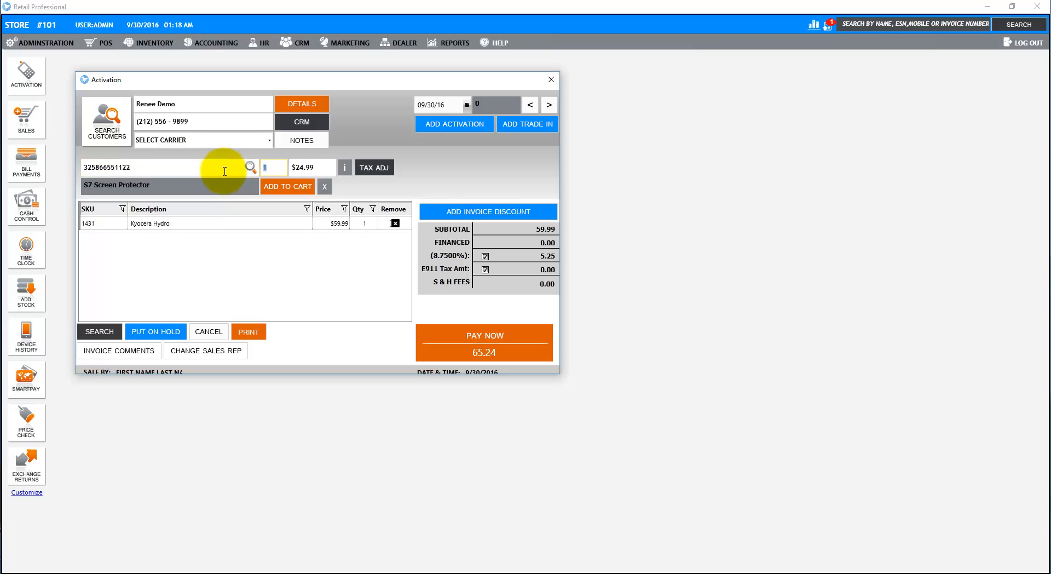
pyautogui.click(290, 182)
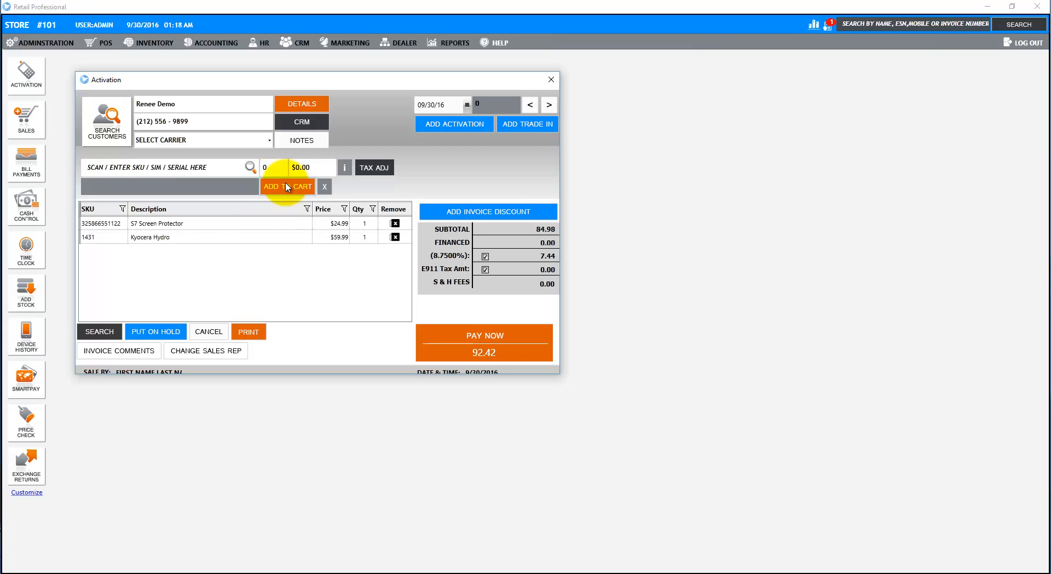
# - Pay the 92.42 invoice with $100 cash, save it and confirm the receipt print
pyautogui.click(510, 336)
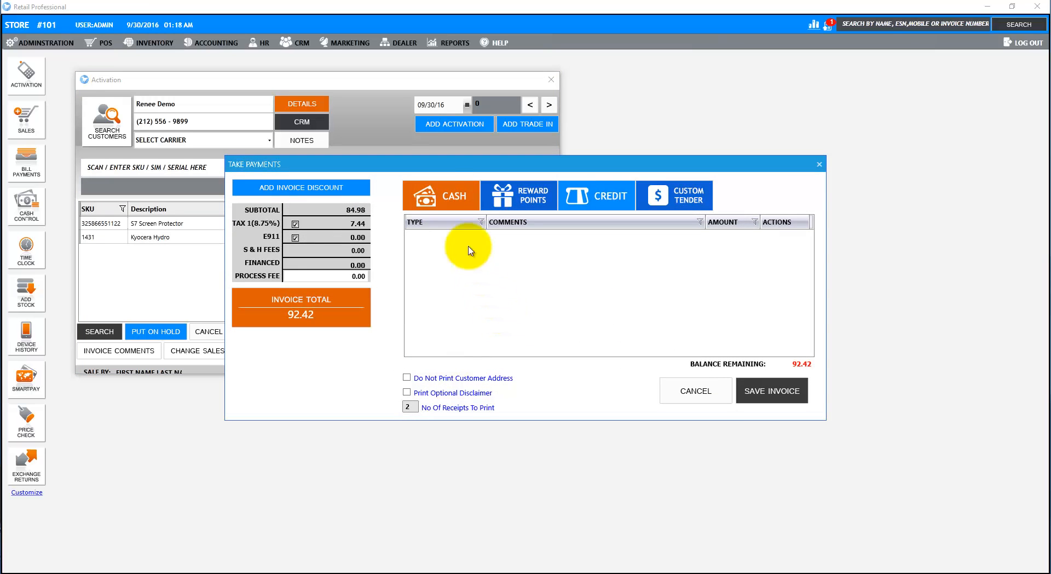
pyautogui.click(452, 197)
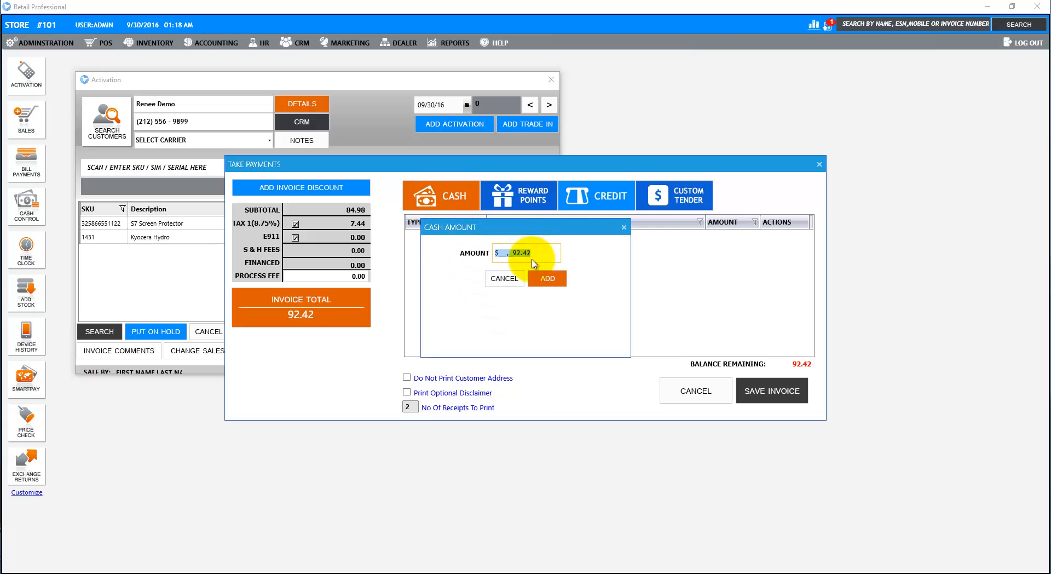
pyautogui.write('100')
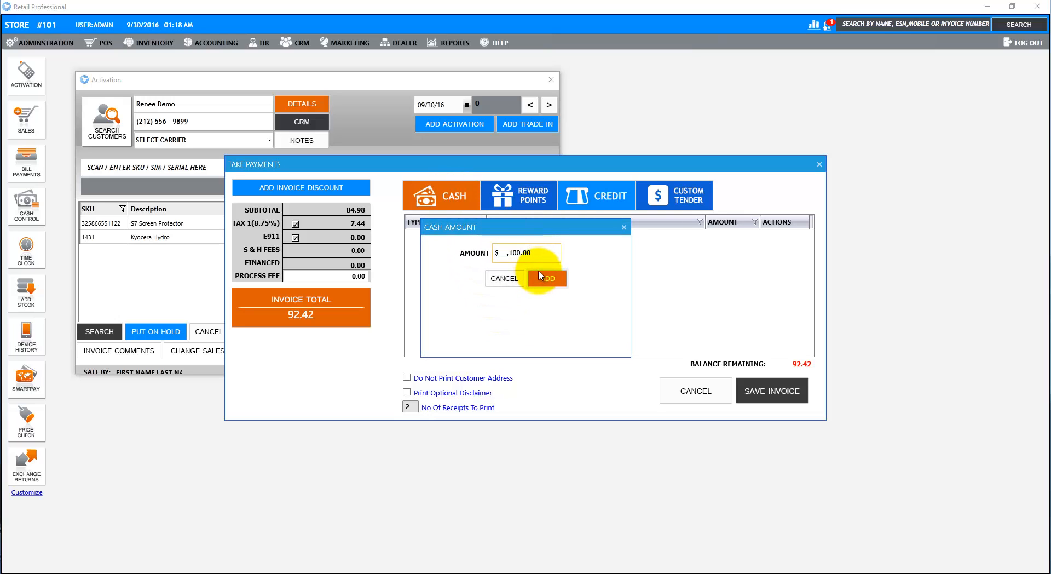
pyautogui.click(542, 277)
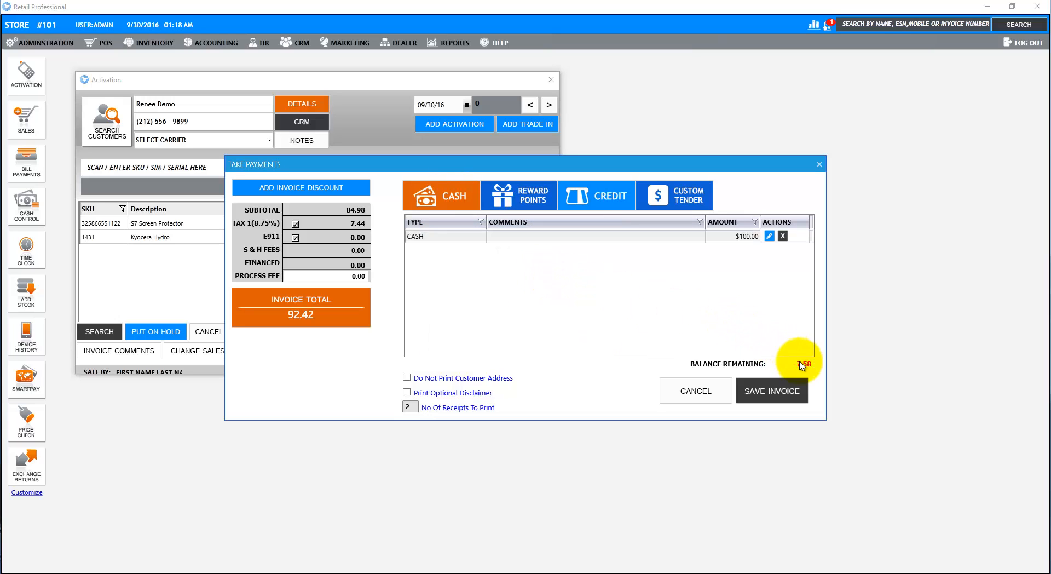
pyautogui.click(795, 393)
pyautogui.click(637, 301)
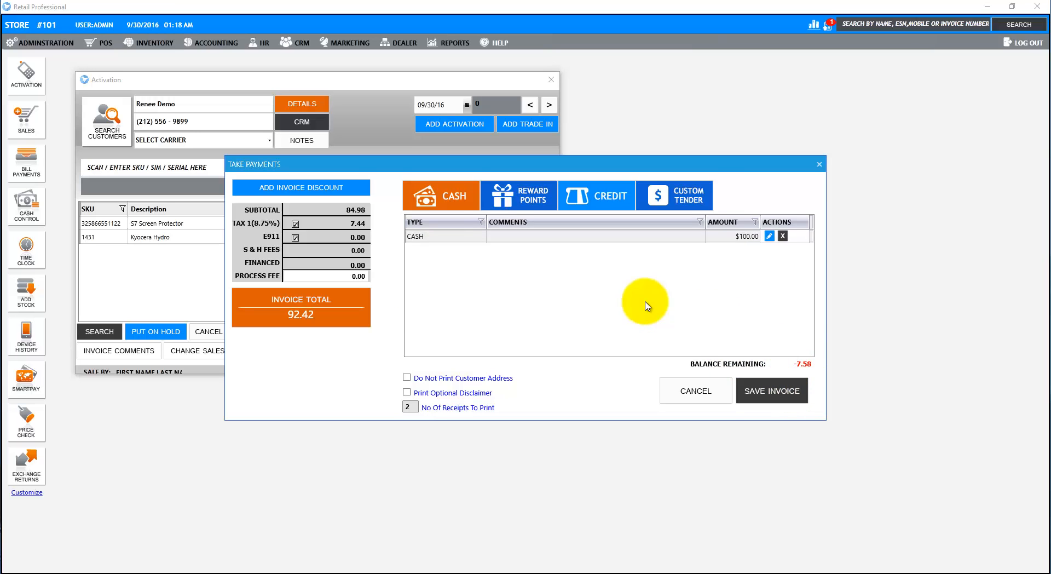
pyautogui.click(529, 262)
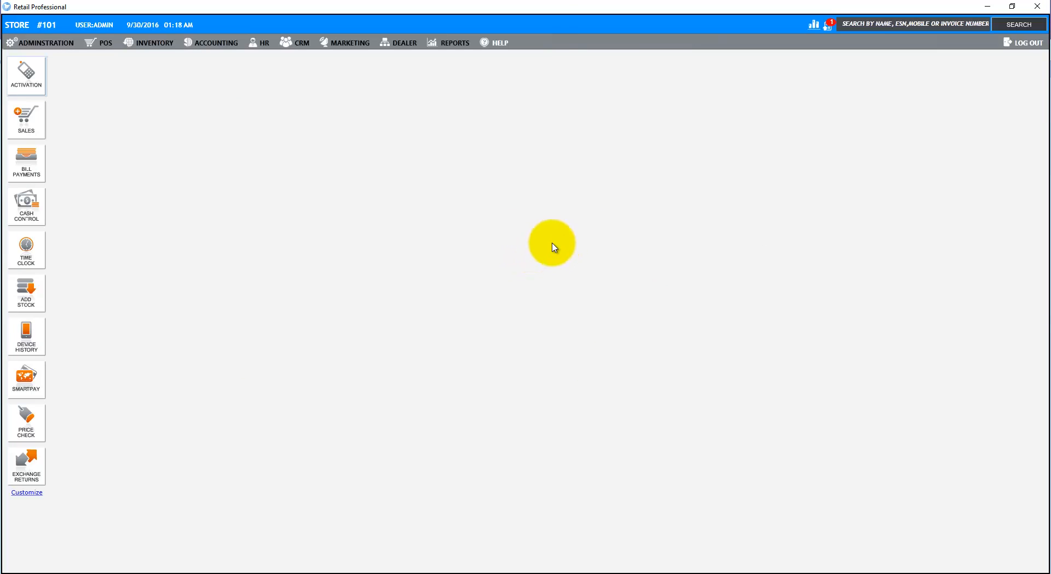
pyautogui.click(16, 133)
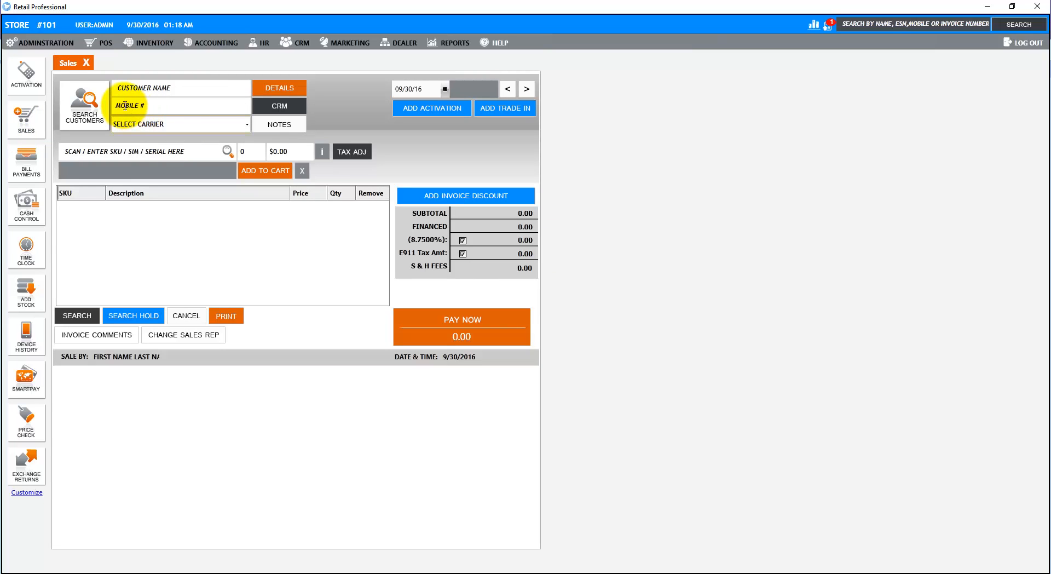
pyautogui.click(124, 106)
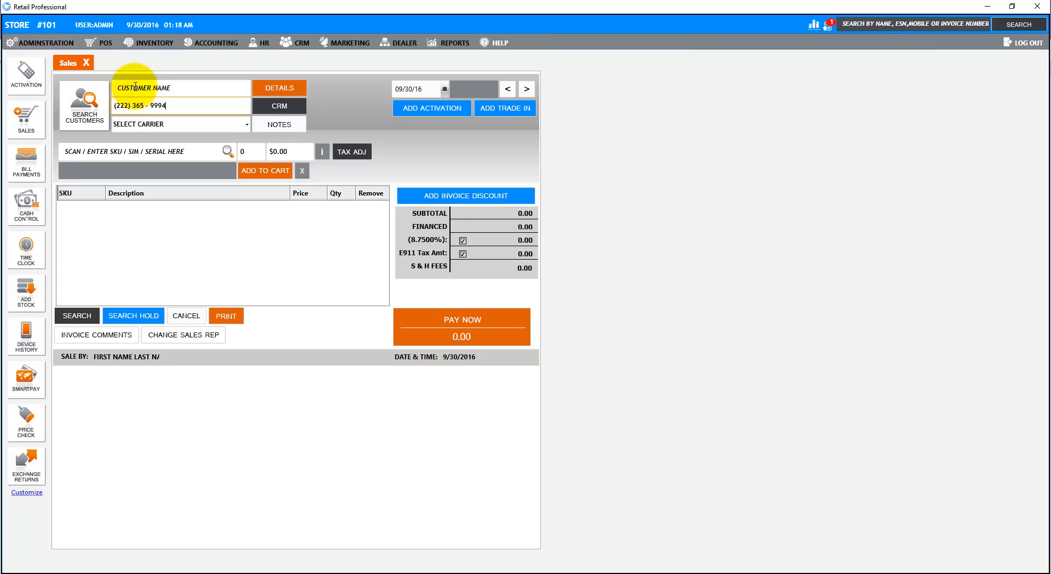
pyautogui.click(154, 150)
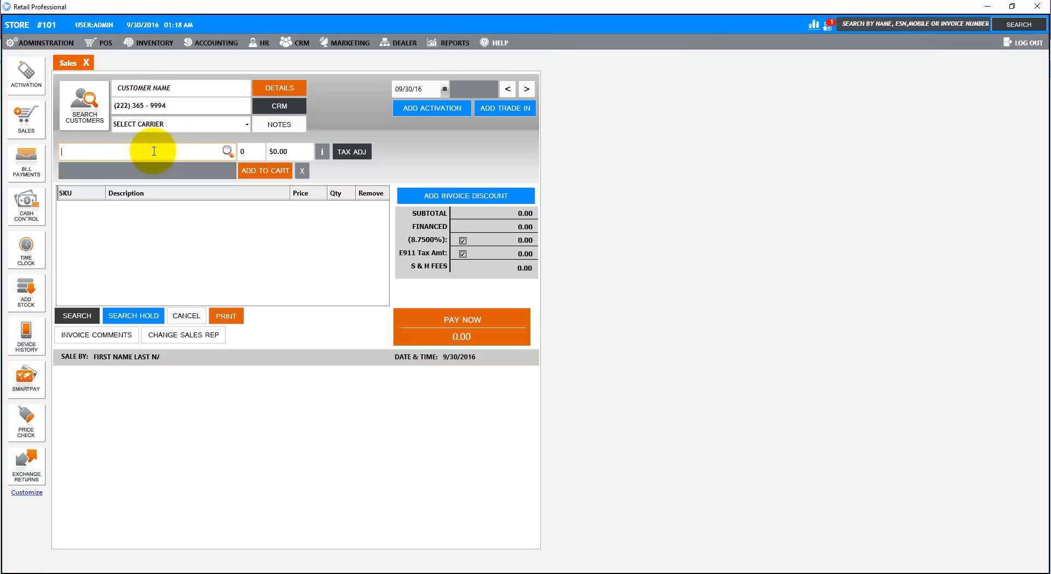
pyautogui.write('325866551122')
pyautogui.press('Return')
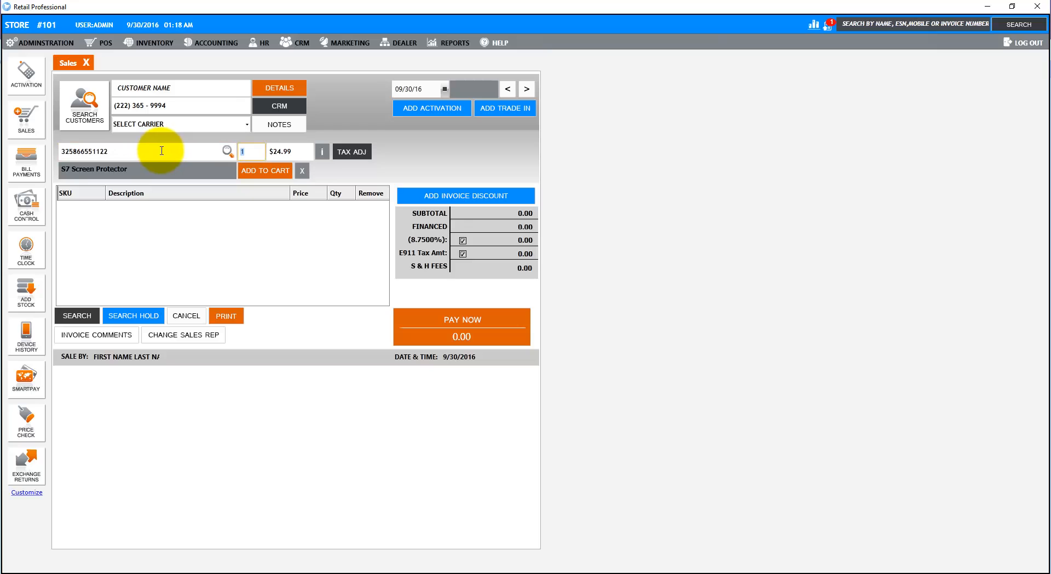
pyautogui.click(262, 171)
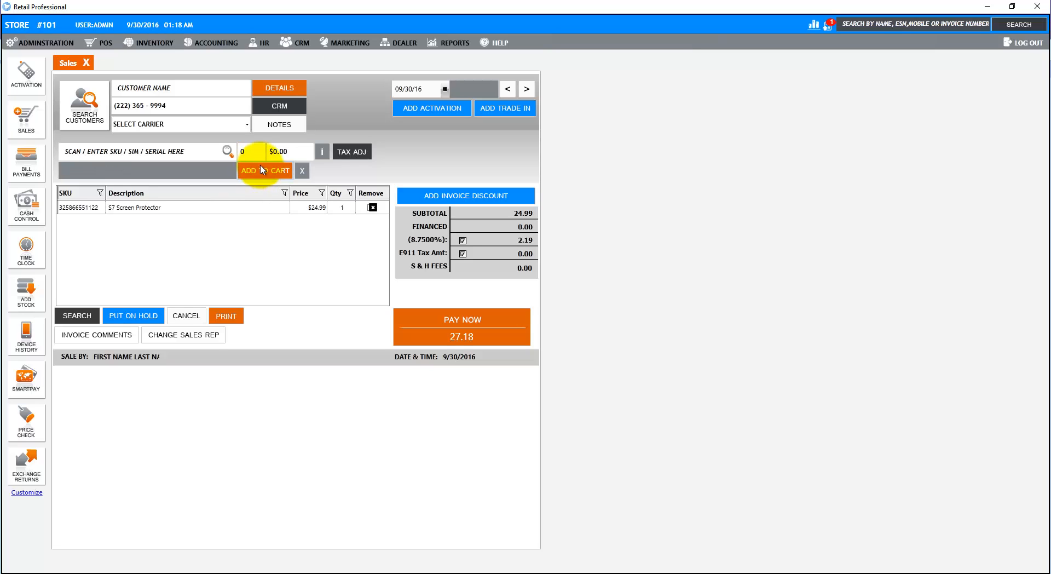
# - Take the $27.18 payment in cash and save the invoice
pyautogui.click(520, 324)
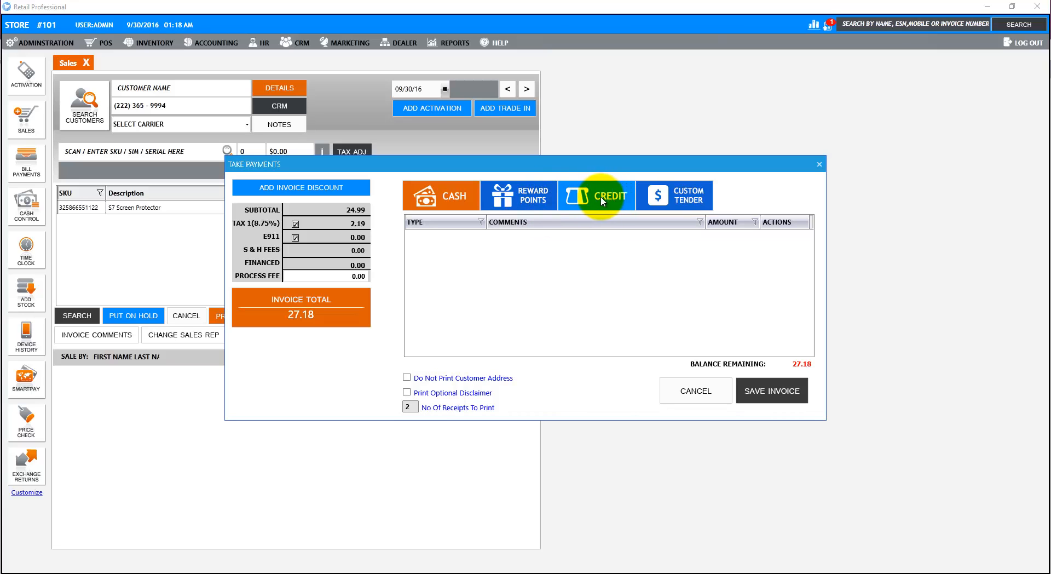
pyautogui.click(462, 197)
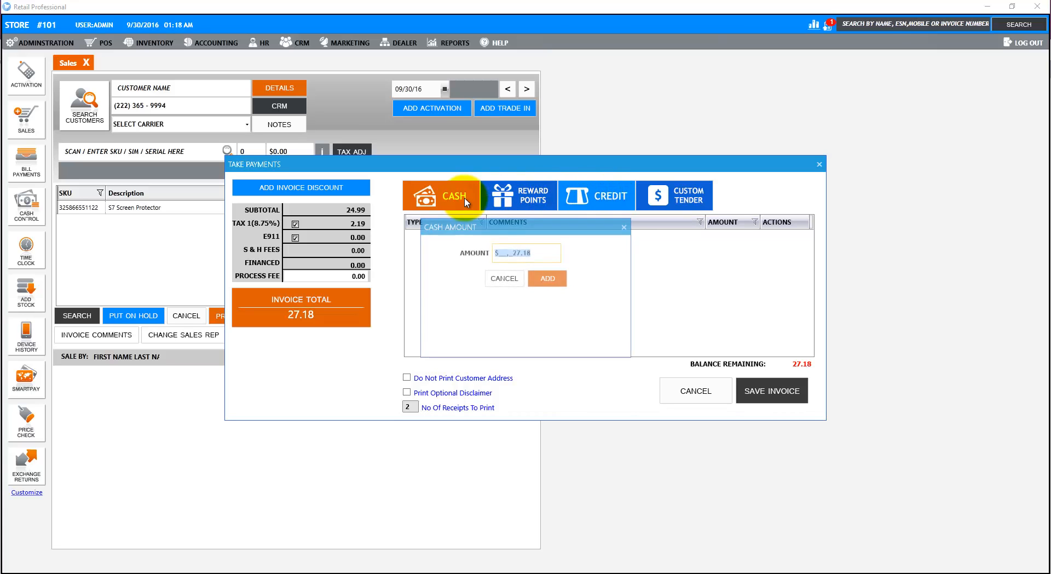
pyautogui.click(550, 282)
pyautogui.click(775, 392)
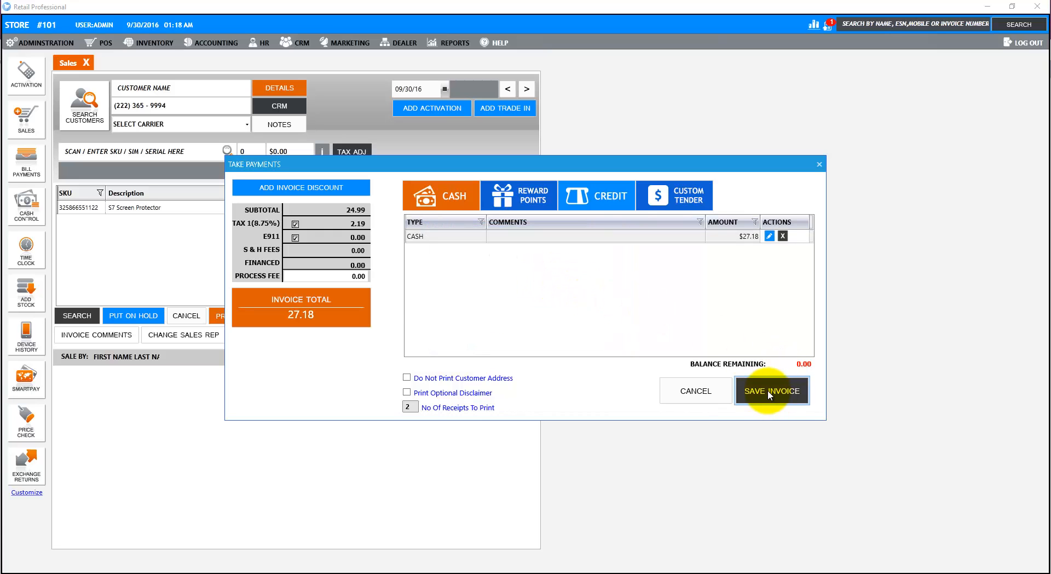
pyautogui.click(639, 301)
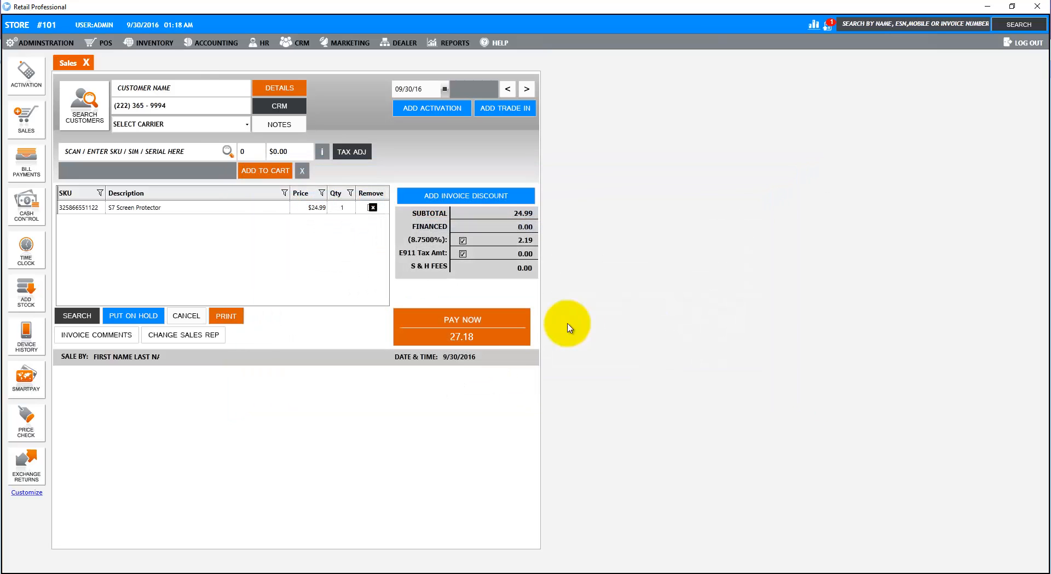